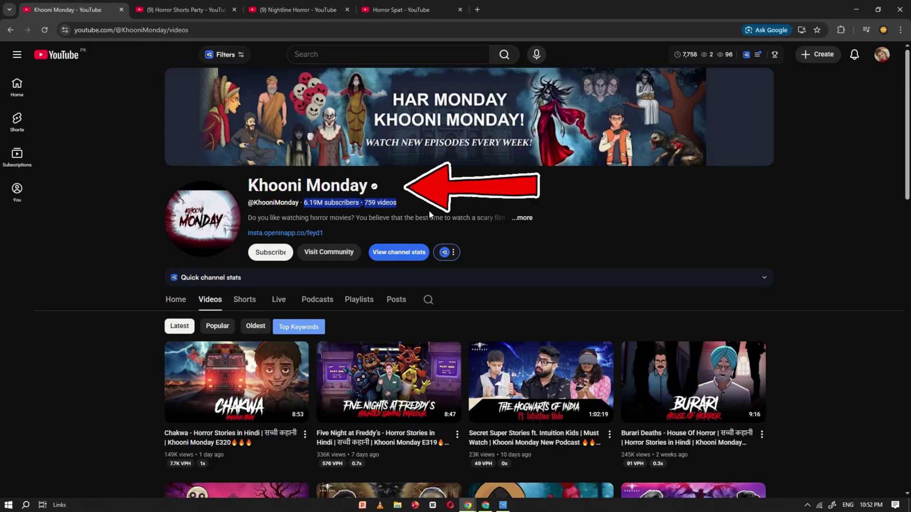
- Browse the Horror Shorts Party, Nightline Horror and Horror Spat channel pages, highlighting each channel name
click(202, 5)
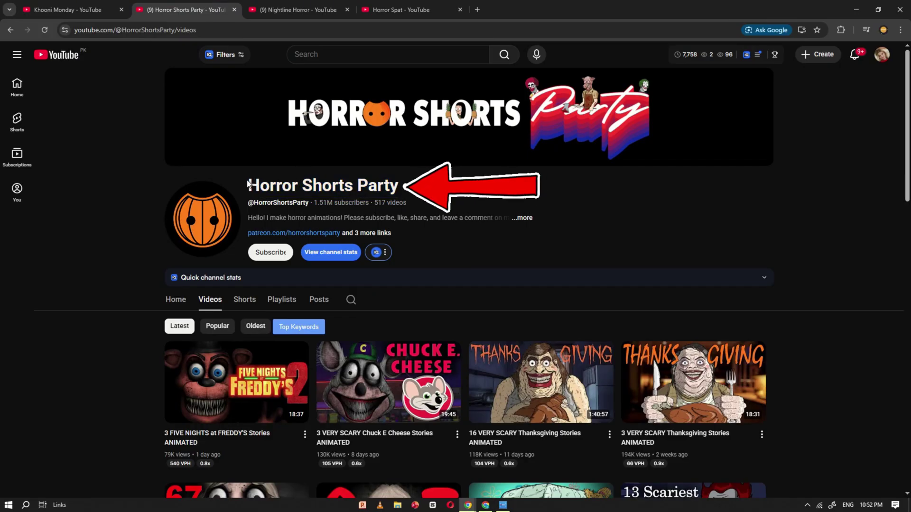
triple_click(298, 184)
click(421, 199)
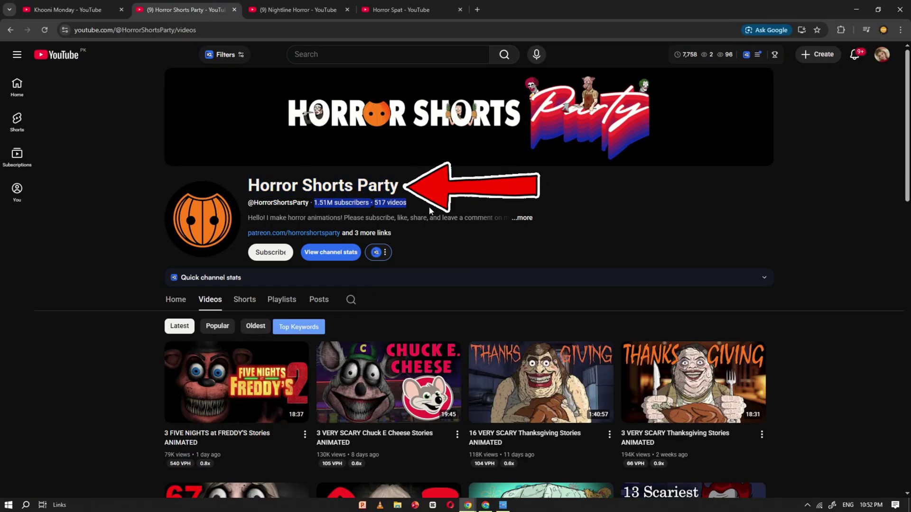
click(275, 6)
click(293, 186)
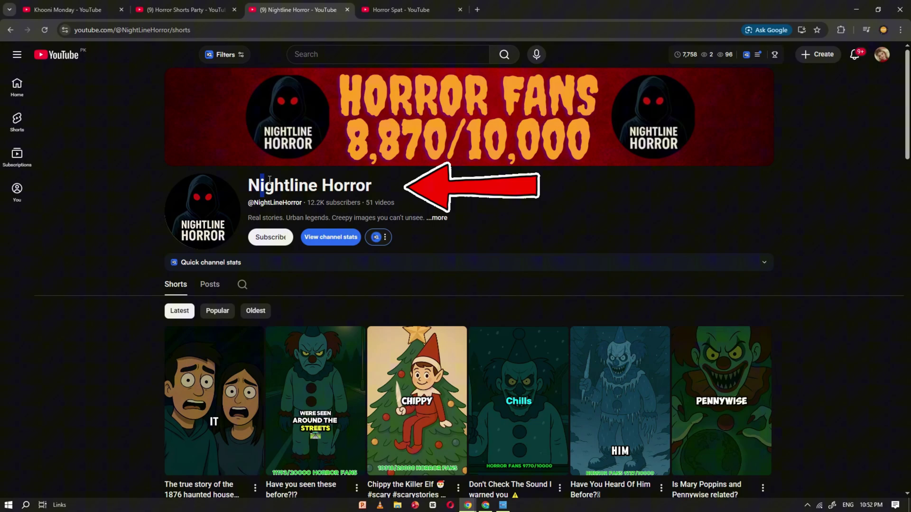
triple_click(269, 180)
click(409, 198)
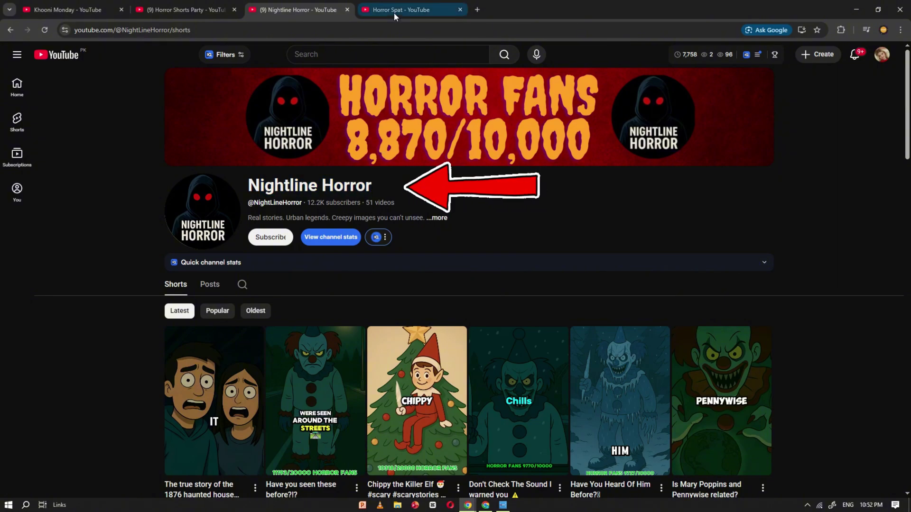
click(394, 12)
triple_click(254, 193)
click(393, 199)
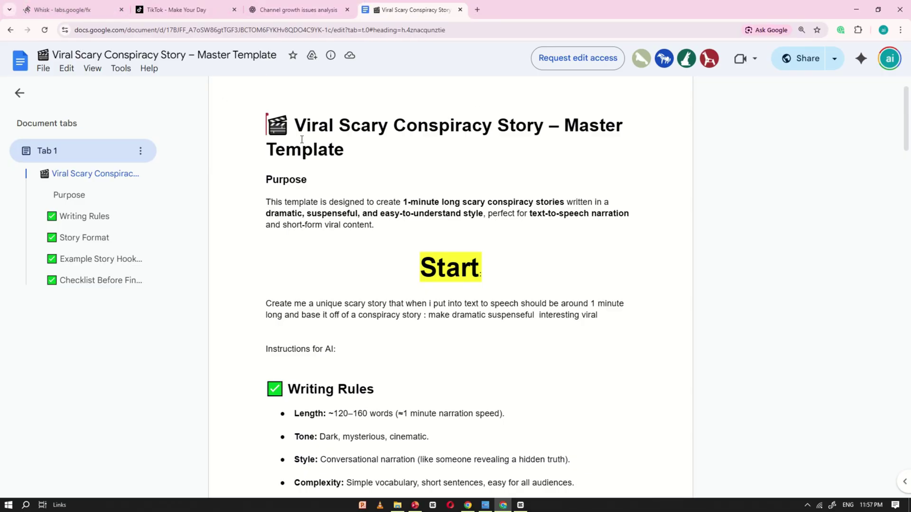
- Reload the conspiracy story template doc and select the prompt from 'Create me a unique scary story' through the checklist
scroll(351, 220, down, 3)
scroll(351, 219, up, 4)
click(45, 31)
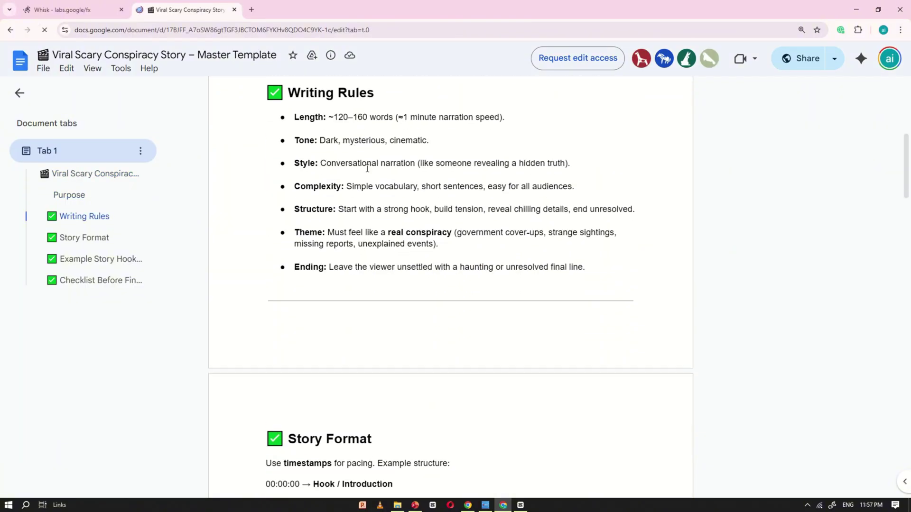
scroll(372, 190, down, 10)
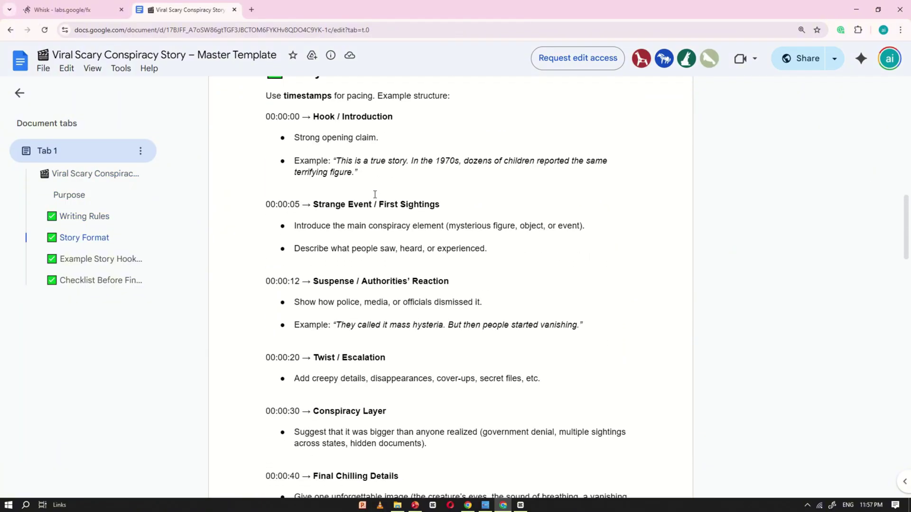
scroll(375, 195, down, 11)
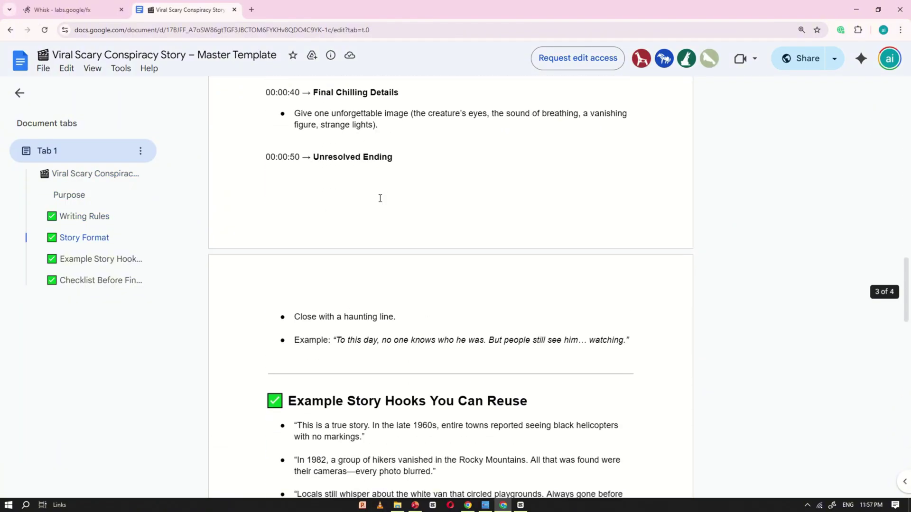
scroll(380, 198, down, 11)
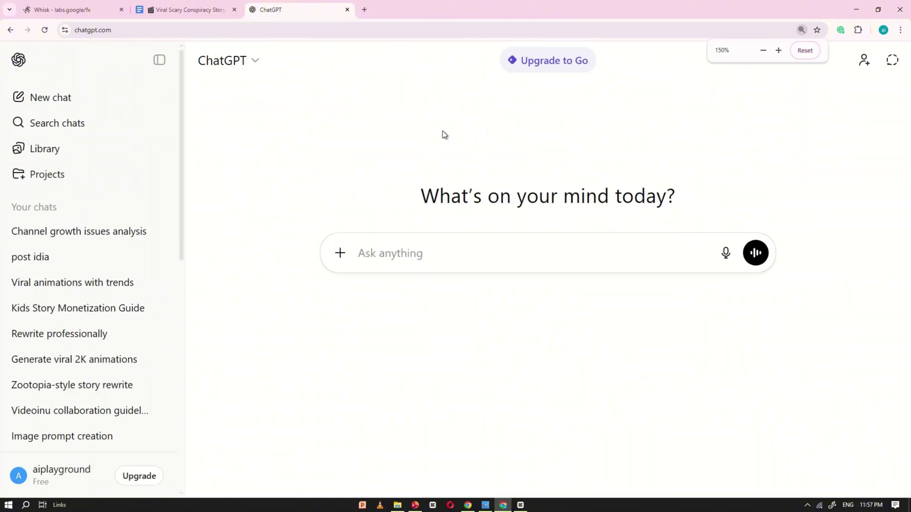
key(ctrl+shift+Tab)
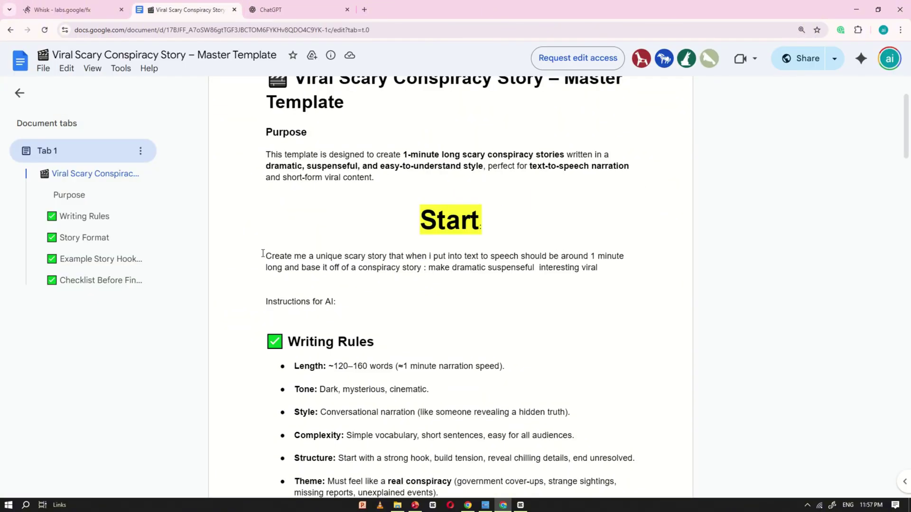
drag(397, 256, 356, 221)
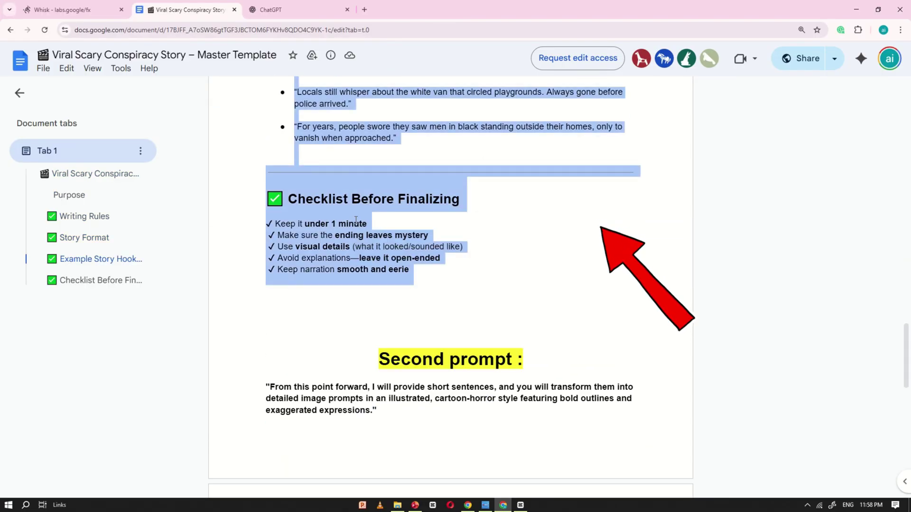
- Paste the story template prompt into the blank ChatGPT chat and send it for a timestamped story
key(ctrl+Tab)
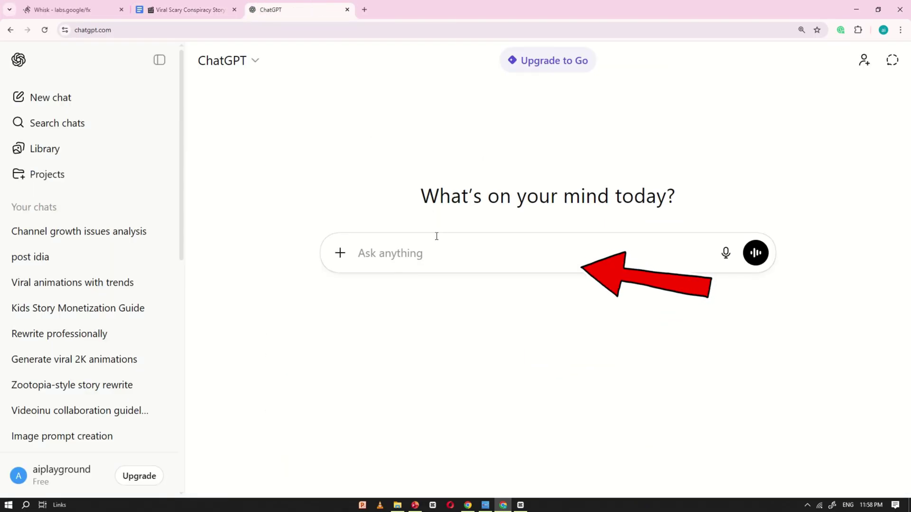
right_click(420, 252)
click(444, 351)
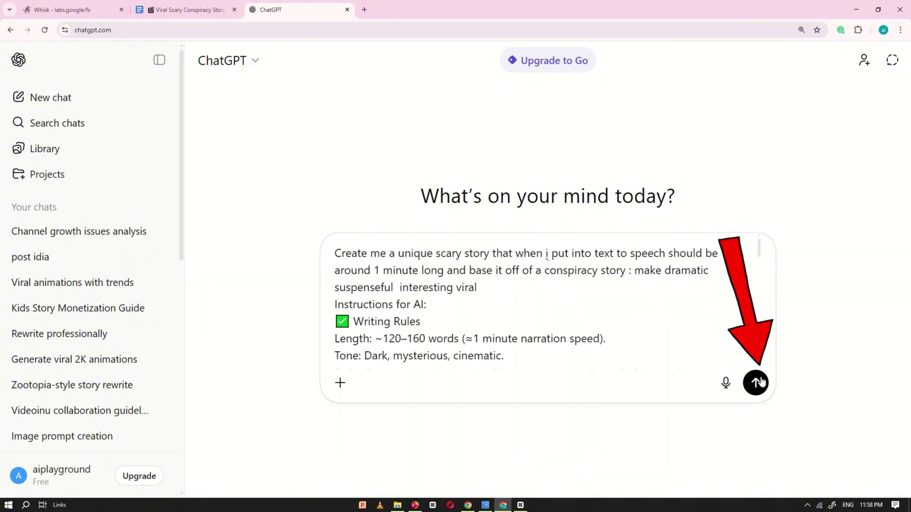
click(756, 383)
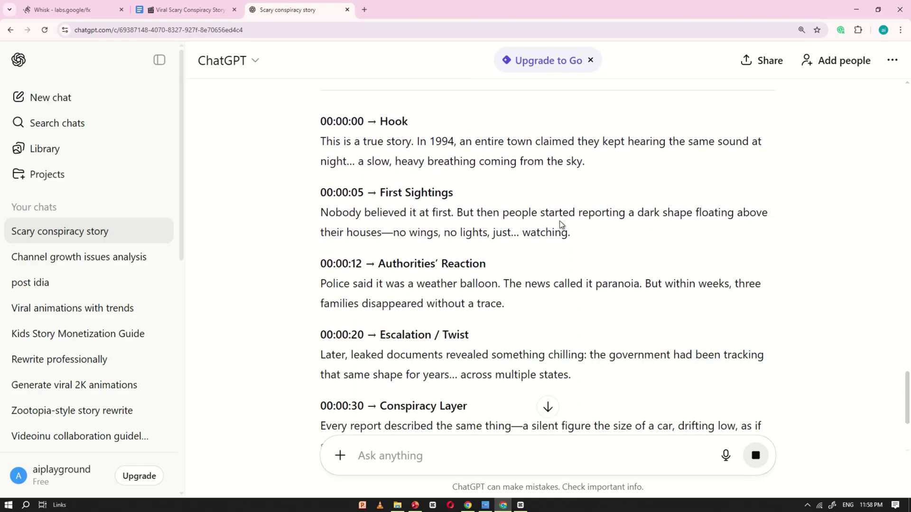
scroll(562, 216, down, 5)
scroll(409, 420, up, 6)
scroll(515, 284, up, 1)
scroll(743, 260, down, 3)
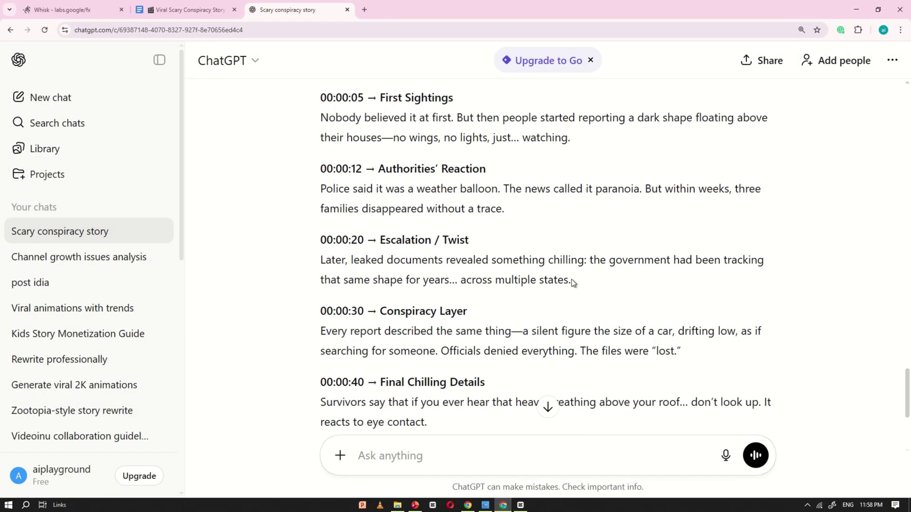
scroll(573, 283, down, 4)
- Send 'next' twice to get two more new one-minute horror stories
text(n)
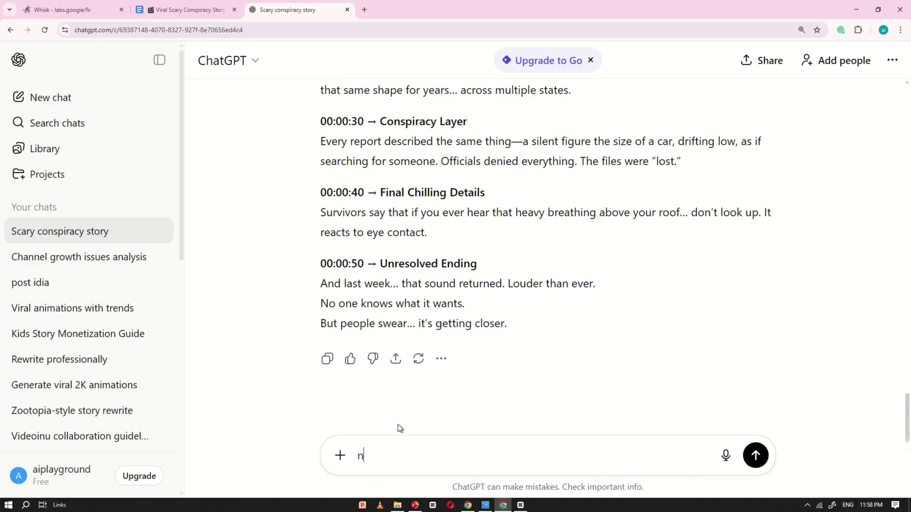
text(ext)
click(757, 454)
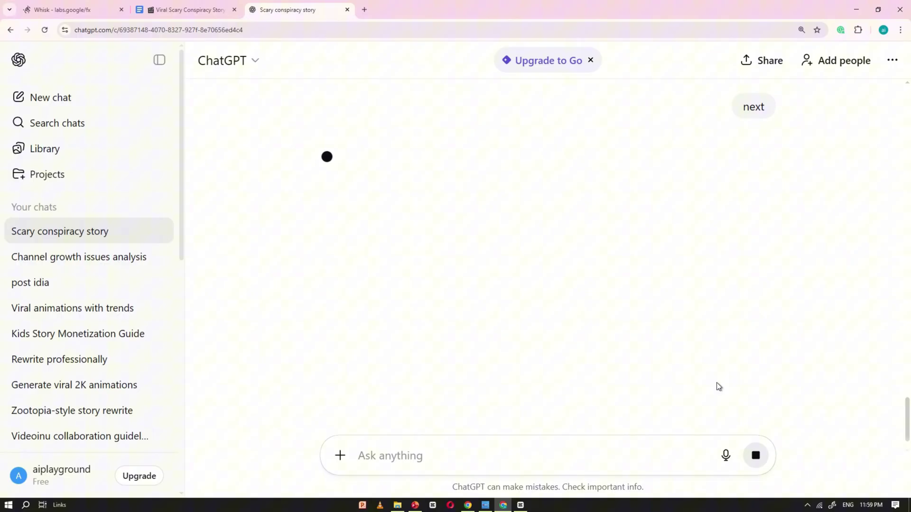
scroll(699, 284, up, 2)
scroll(657, 276, down, 2)
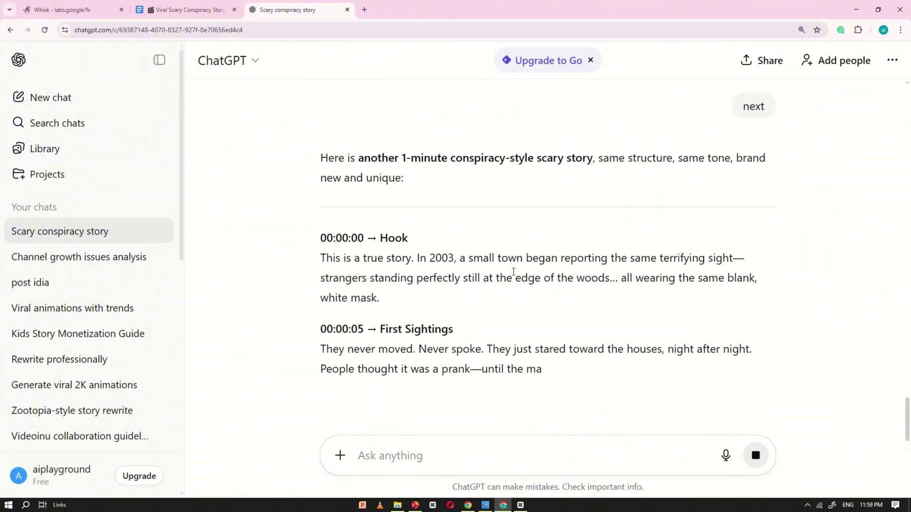
scroll(619, 254, down, 2)
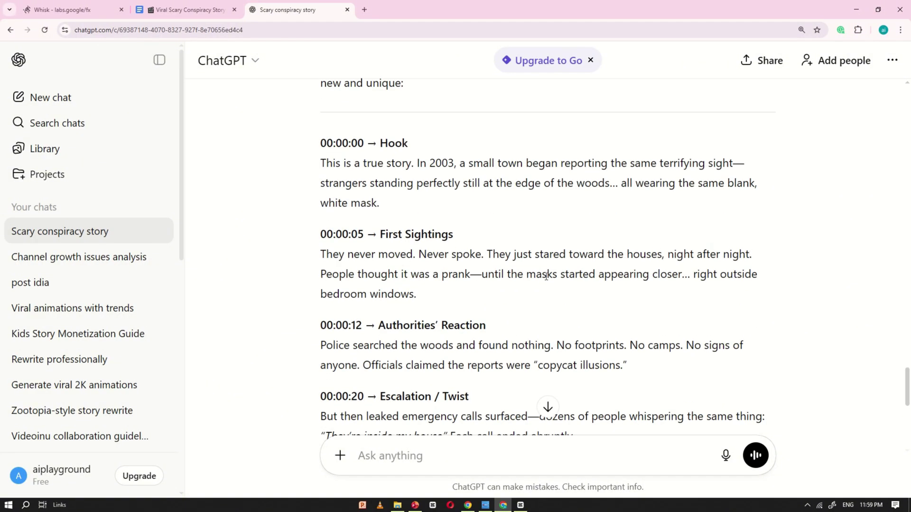
click(547, 407)
key(Return)
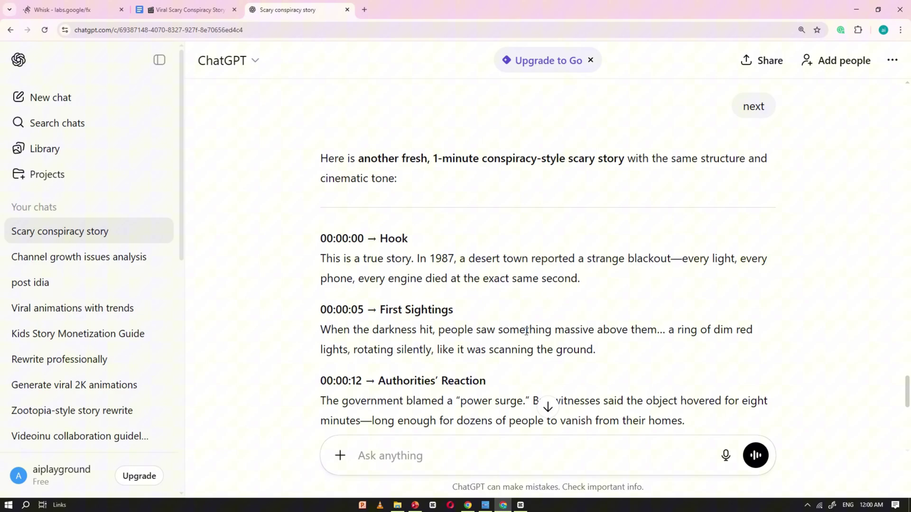
scroll(370, 343, down, 2)
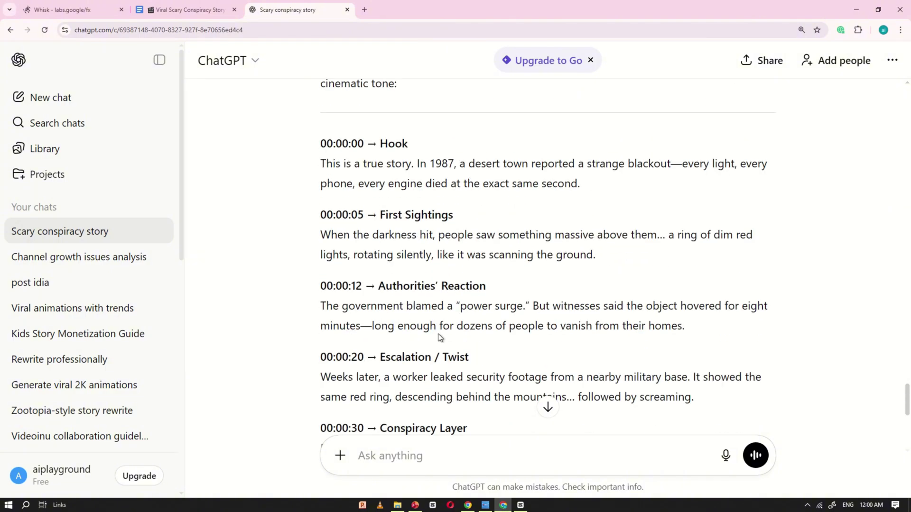
scroll(355, 314, down, 2)
scroll(446, 308, down, 2)
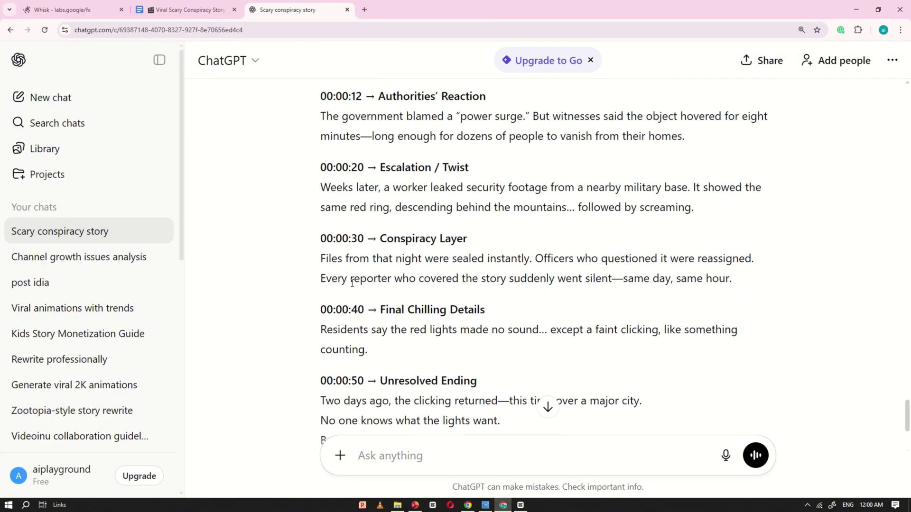
scroll(569, 309, down, 2)
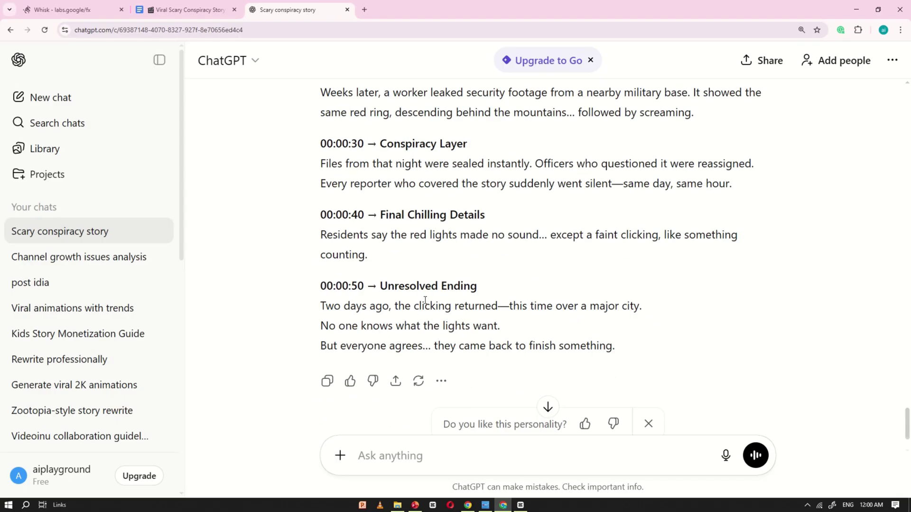
- Copy the template's Second prompt and send it in the scary conspiracy story chat
click(193, 2)
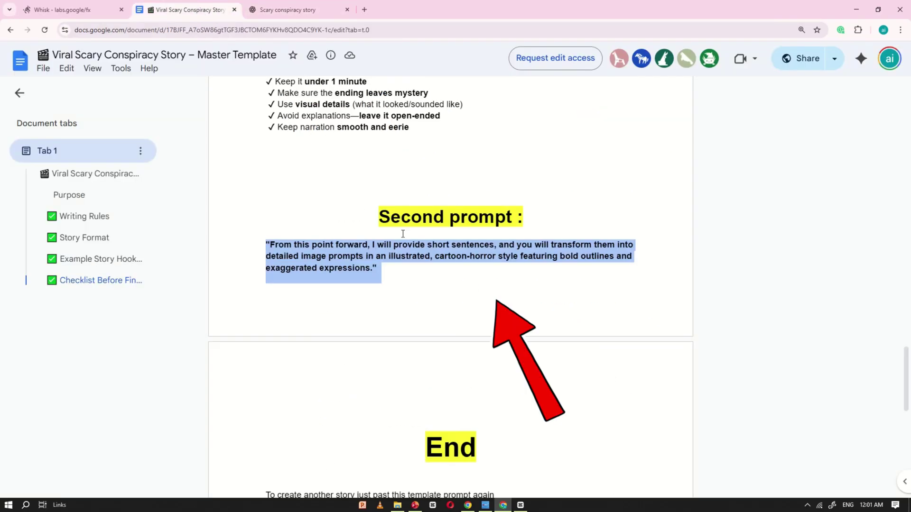
right_click(344, 250)
click(366, 264)
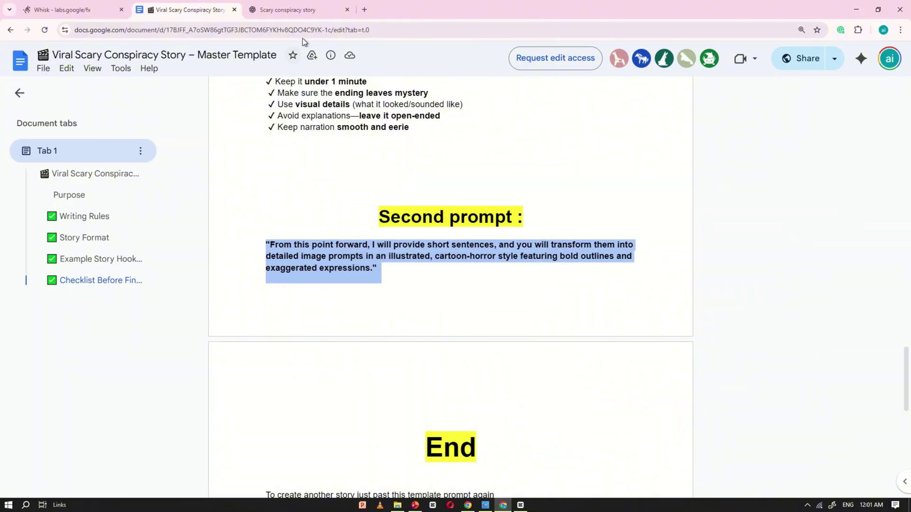
click(299, 10)
key(ctrl+v)
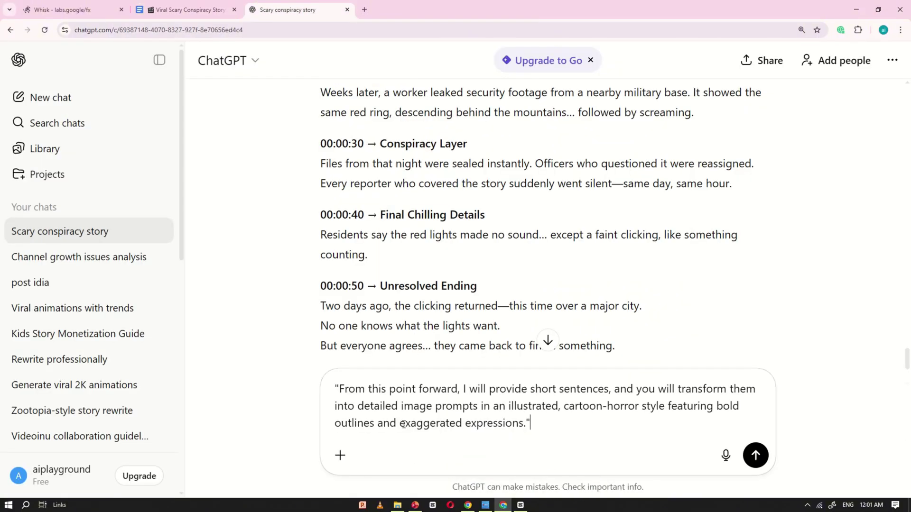
click(754, 456)
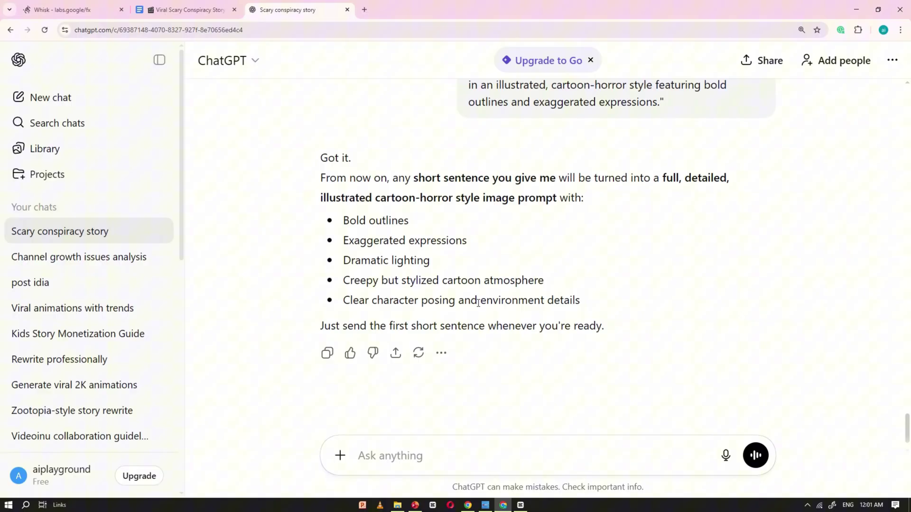
scroll(462, 276, down, 1)
scroll(437, 270, up, 3)
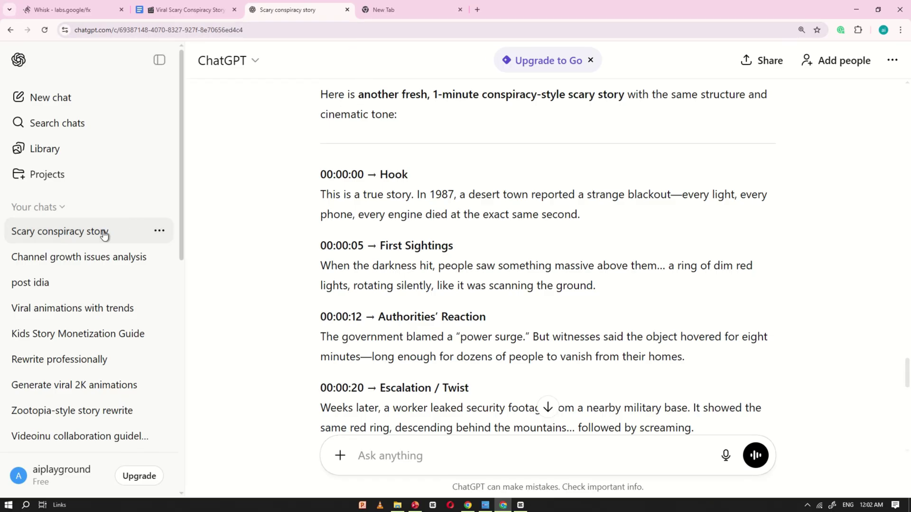
- Duplicate the scary-story chat tab and put the copy into a new split view
right_click(292, 10)
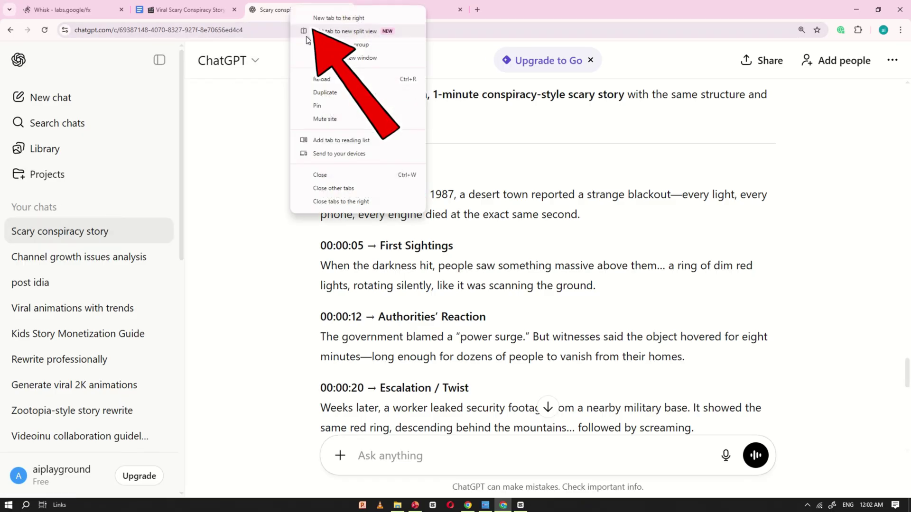
click(326, 93)
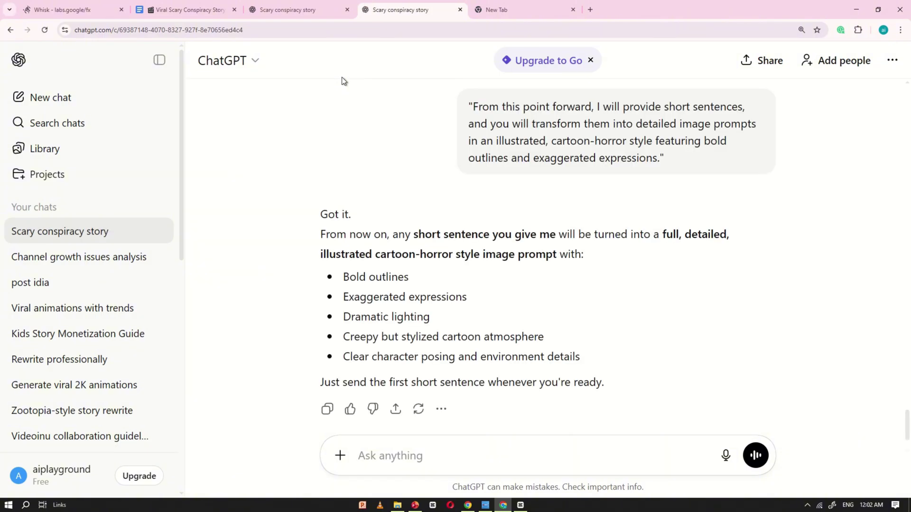
click(325, 8)
right_click(326, 8)
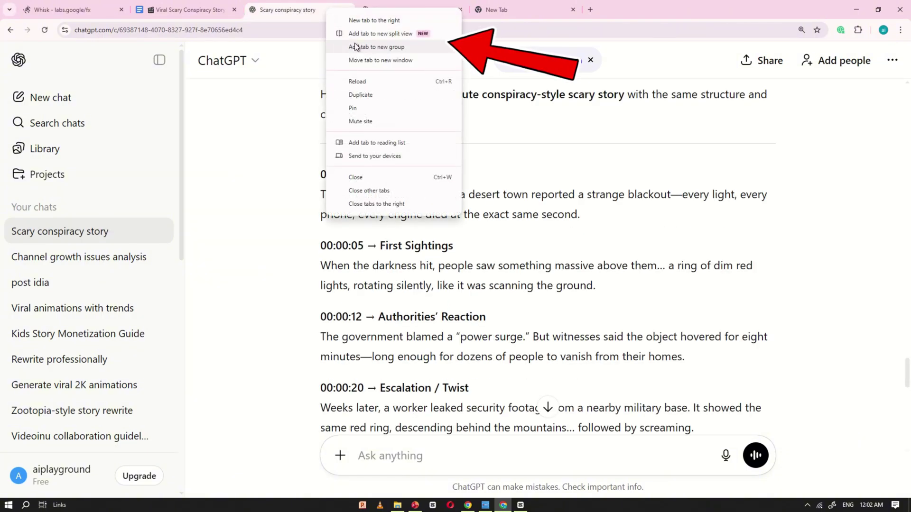
click(376, 34)
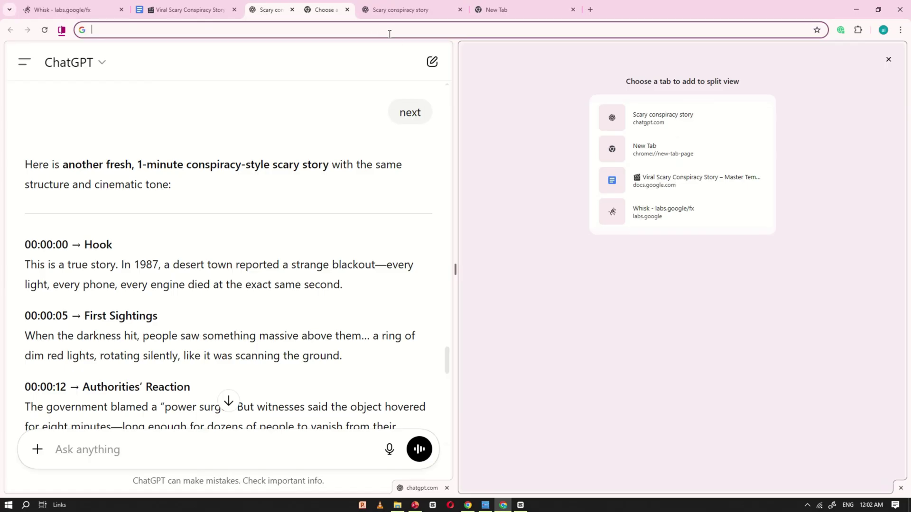
- Pair the story with the image-prompt chat and send the Hook sentence 'This is a true story.'
click(396, 7)
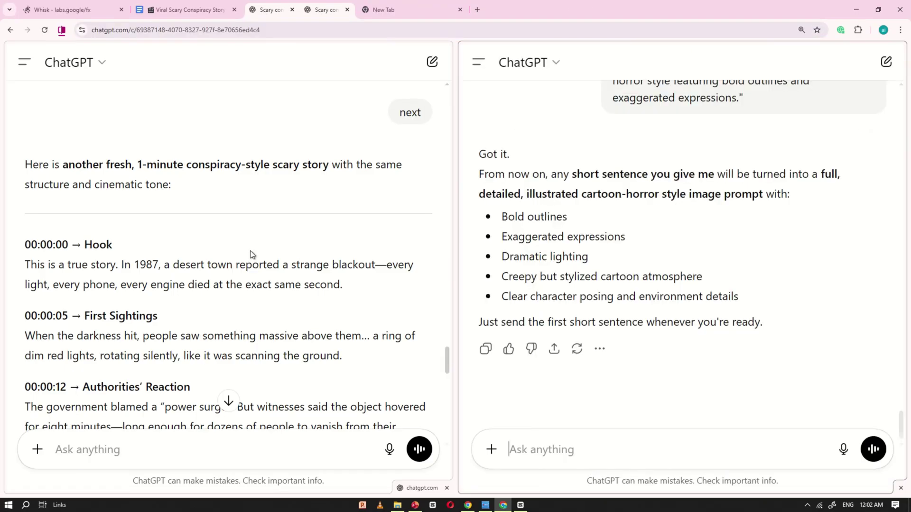
scroll(364, 222, down, 15)
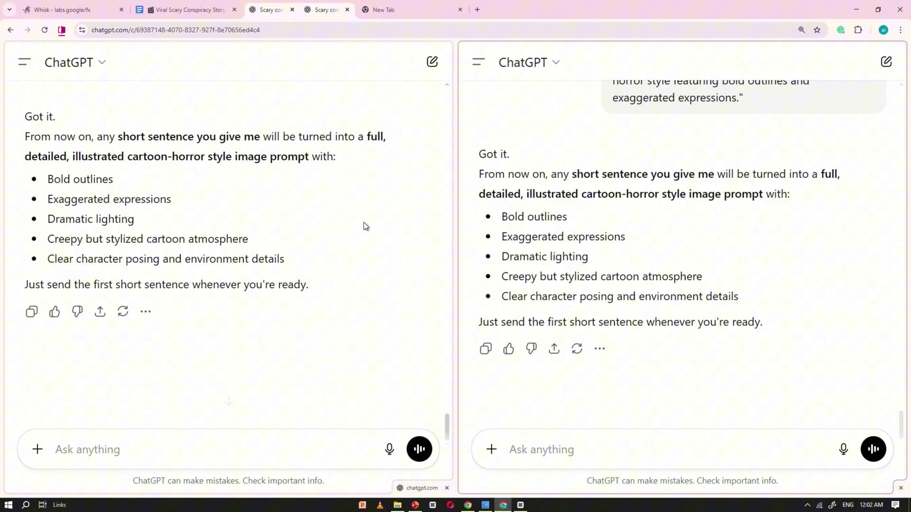
scroll(364, 222, up, 15)
drag(24, 167, 152, 168)
drag(223, 168, 306, 170)
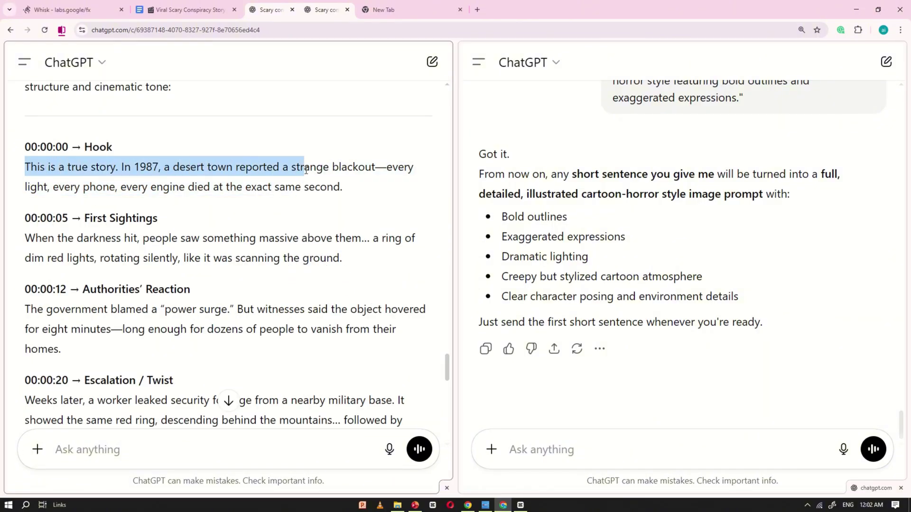
drag(150, 163, 124, 167)
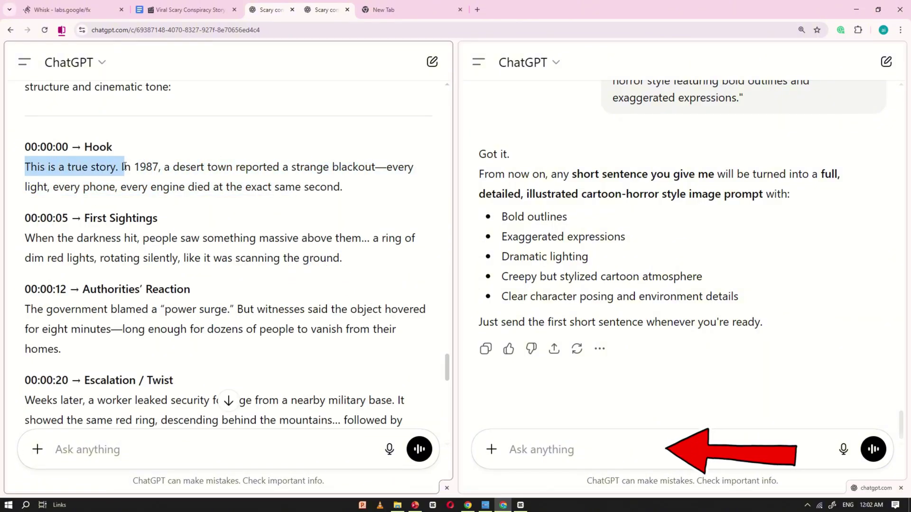
right_click(121, 169)
click(142, 180)
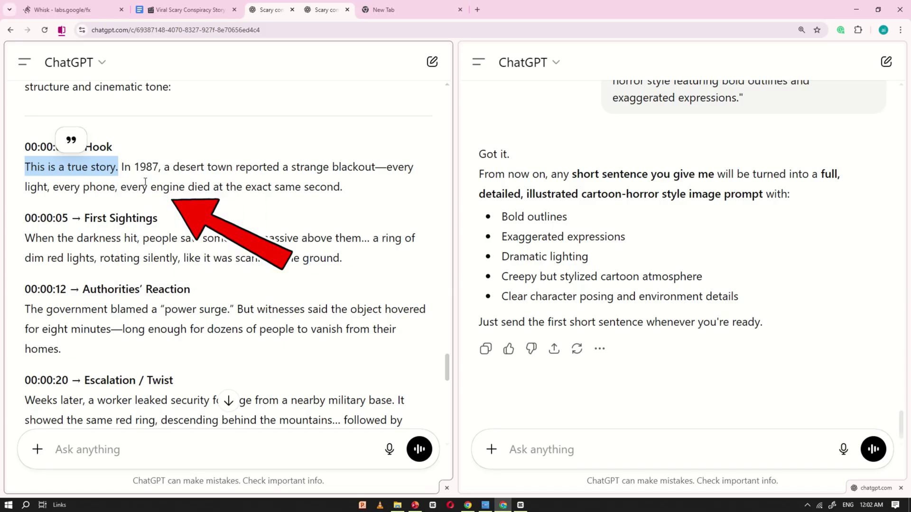
scroll(647, 300, down, 1)
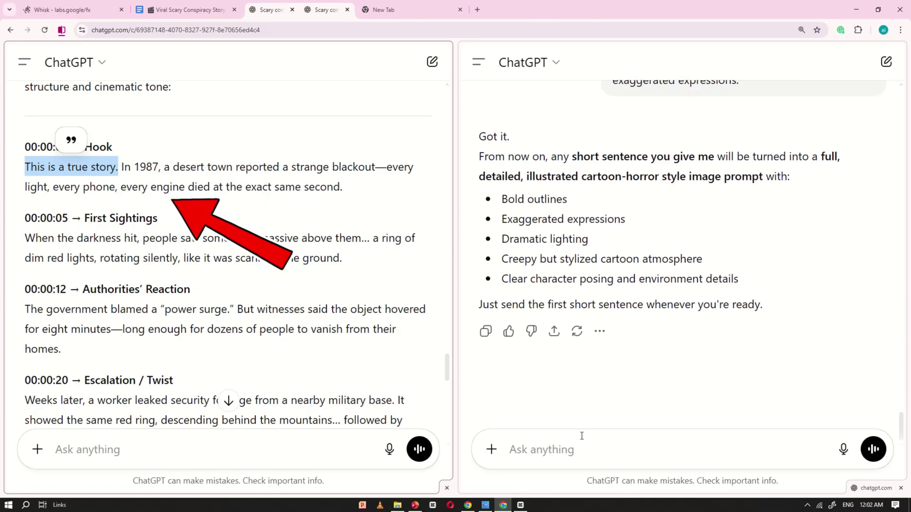
click(567, 442)
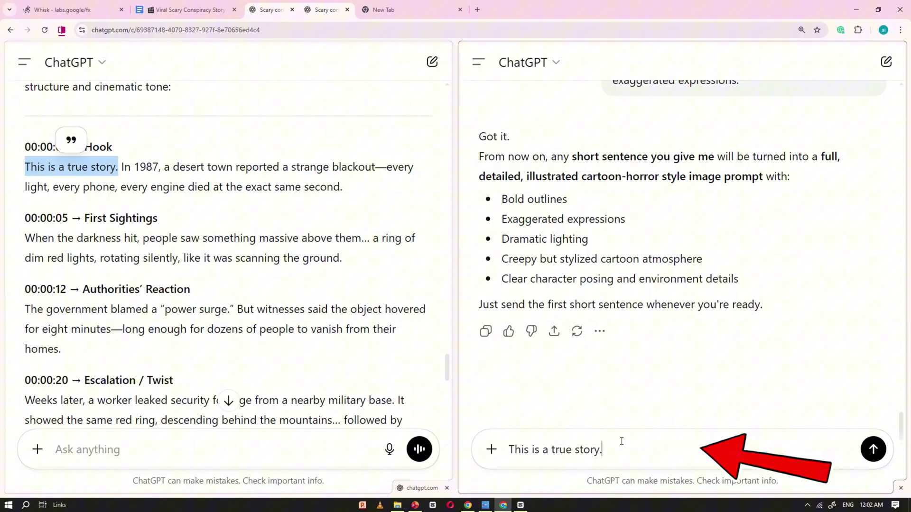
click(873, 451)
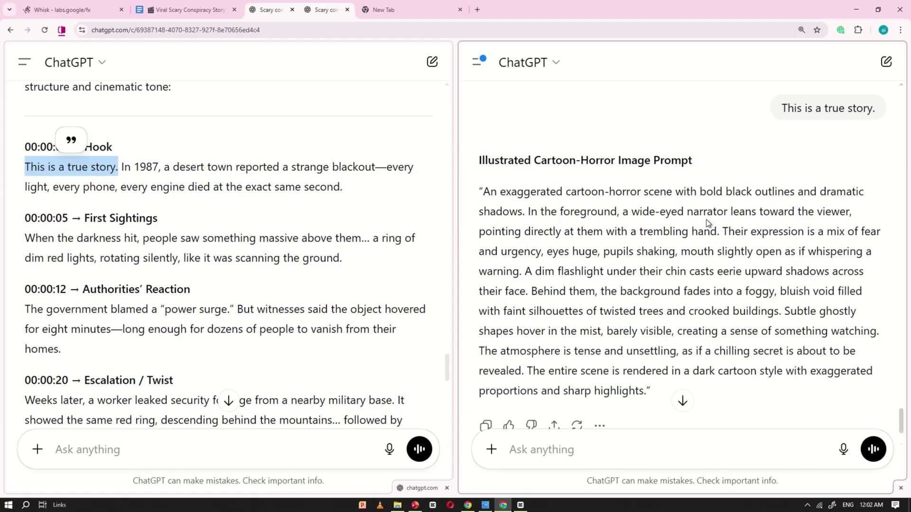
- Send the desert-town blackout, 'every light', 'every phone' and 'every engine died' phrases as prompts
scroll(706, 219, down, 2)
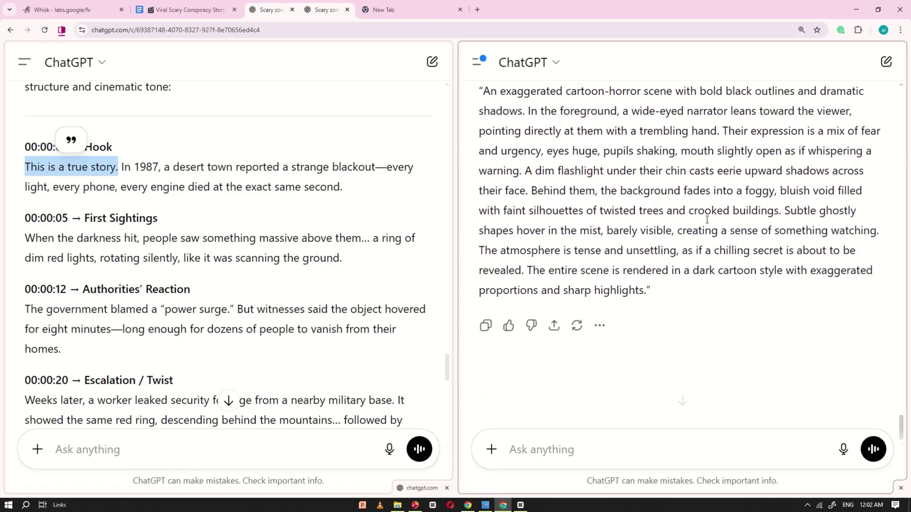
click(123, 165)
drag(228, 168, 375, 167)
drag(309, 167, 702, 455)
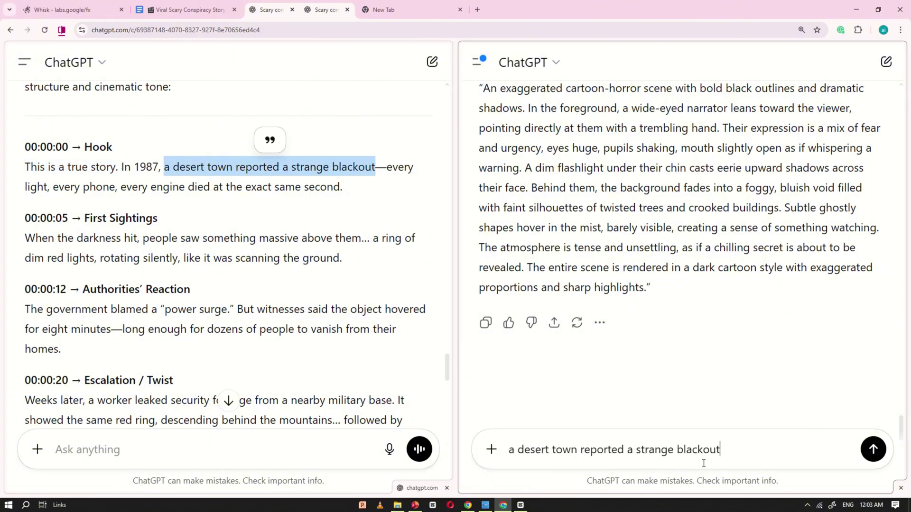
key(Return)
drag(387, 167, 687, 451)
click(38, 188)
key(Return)
drag(54, 189, 797, 438)
key(Return)
drag(121, 187, 348, 194)
drag(228, 187, 774, 354)
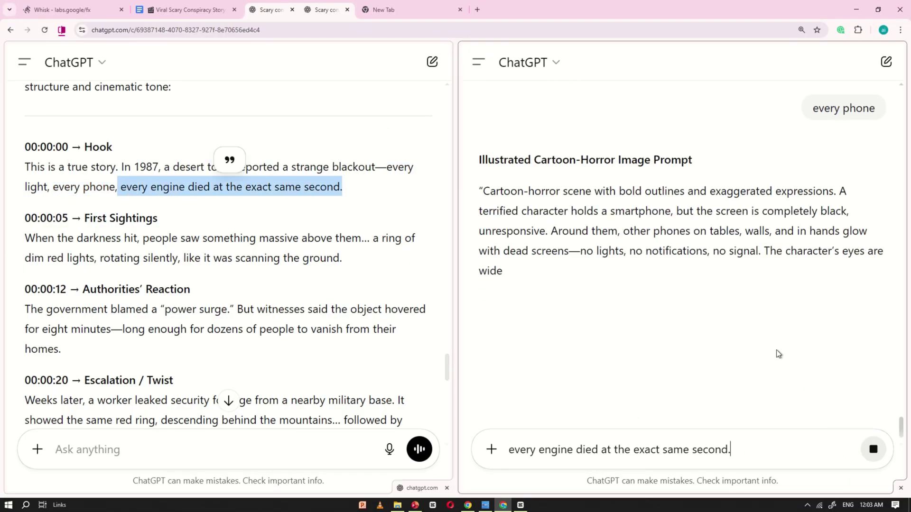
key(Return)
- Send the sentences about something massive above, the ring of red lights and the power surge
drag(25, 238, 362, 238)
drag(190, 238, 671, 446)
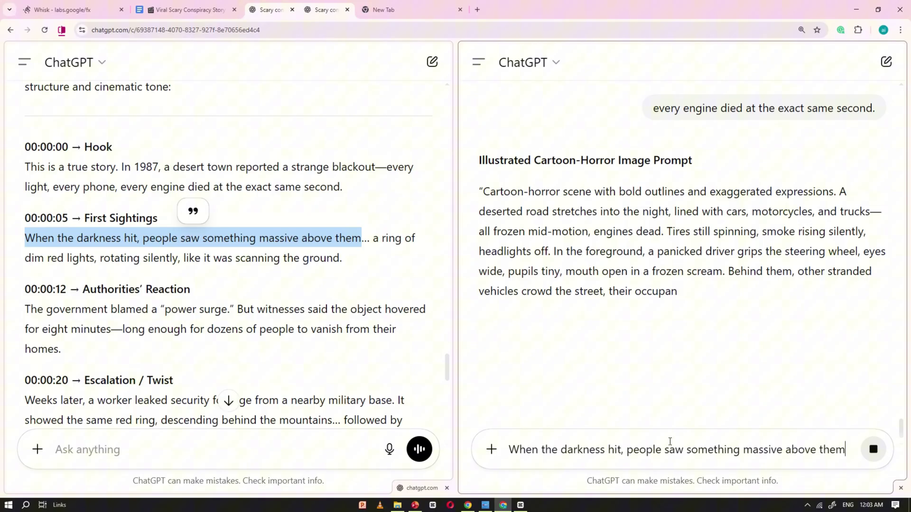
key(Return)
drag(381, 238, 342, 259)
drag(238, 258, 731, 463)
key(Return)
drag(25, 309, 234, 309)
drag(128, 309, 866, 456)
key(Return)
- Send the witnesses/eight minutes, vanishing people, leaked security footage and descending red ring sentences
drag(237, 309, 119, 328)
drag(190, 309, 617, 450)
key(Return)
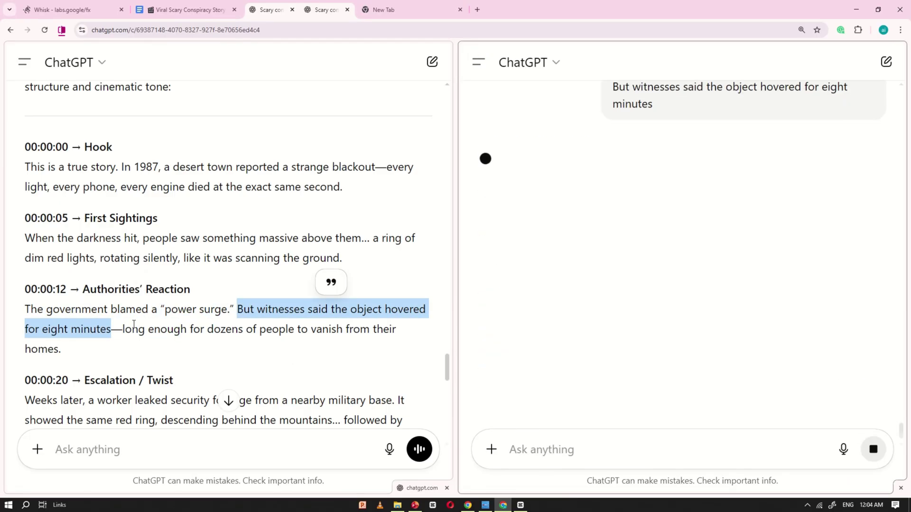
drag(122, 329, 61, 349)
drag(213, 328, 872, 454)
key(Return)
scroll(228, 237, down, 3)
drag(25, 258, 393, 258)
drag(190, 257, 617, 450)
key(Return)
drag(397, 257, 341, 278)
drag(237, 278, 617, 450)
key(Return)
- Send 'Files from that night were sealed instantly.' plus the officers-reassigned and silent-reporters sentences
drag(25, 349, 237, 349)
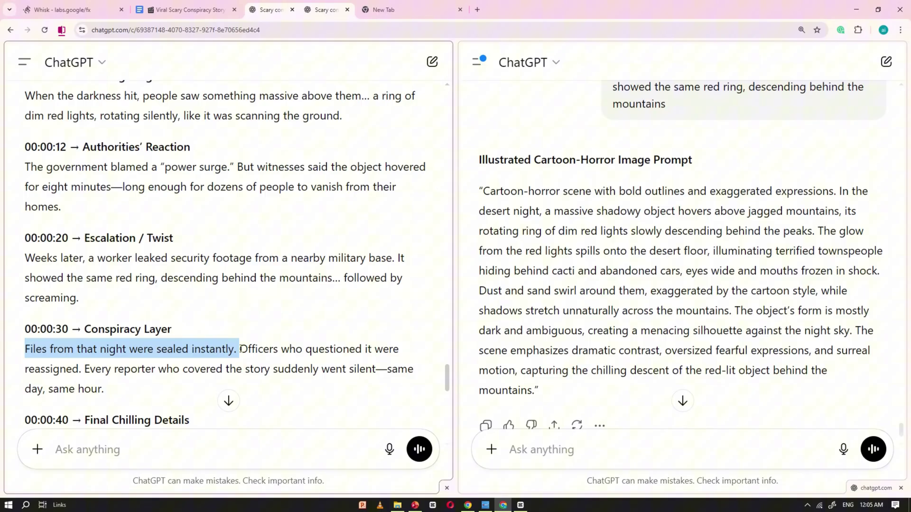
drag(142, 349, 617, 450)
key(Return)
drag(239, 349, 82, 368)
drag(309, 349, 617, 450)
key(Return)
drag(84, 369, 376, 369)
drag(228, 368, 617, 449)
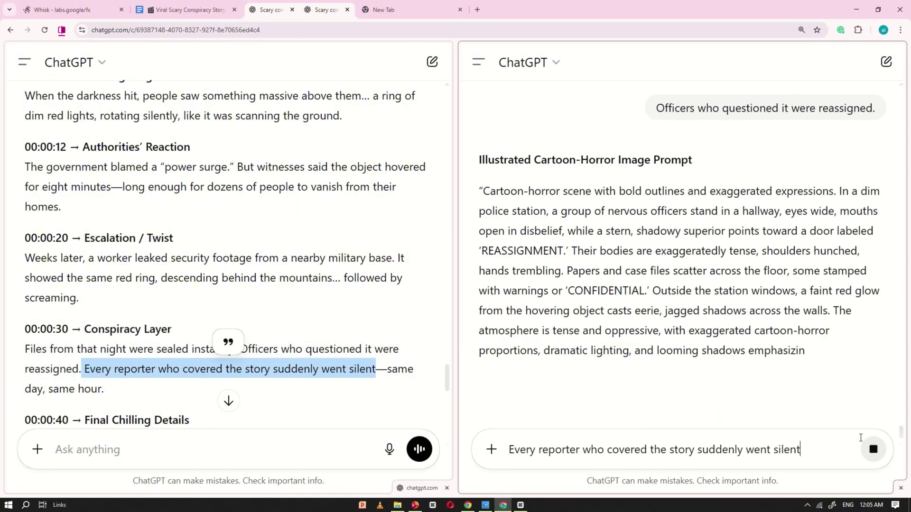
key(Return)
- Send the no-sound, 'Two days ago, the clicking returned', major city and final lines as prompts
scroll(56, 251, down, 4)
drag(24, 251, 252, 251)
drag(143, 251, 617, 449)
key(Return)
drag(25, 322, 202, 322)
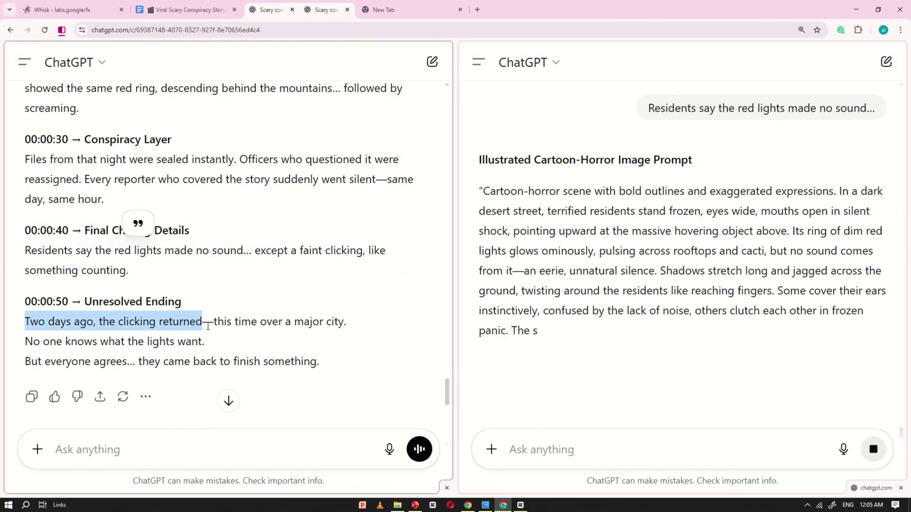
drag(119, 321, 617, 449)
key(Return)
drag(214, 322, 204, 341)
drag(119, 342, 616, 449)
key(Return)
drag(31, 361, 319, 361)
drag(190, 362, 509, 450)
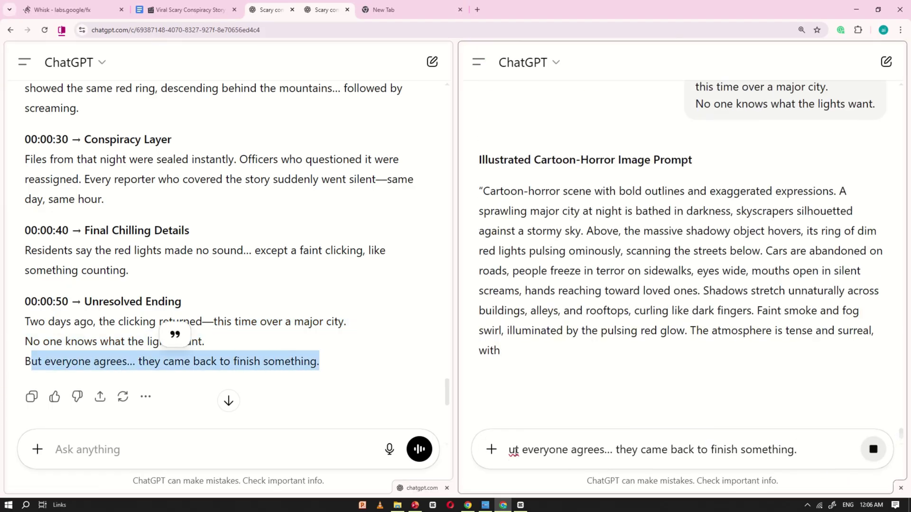
key(Return)
scroll(683, 308, up, 15)
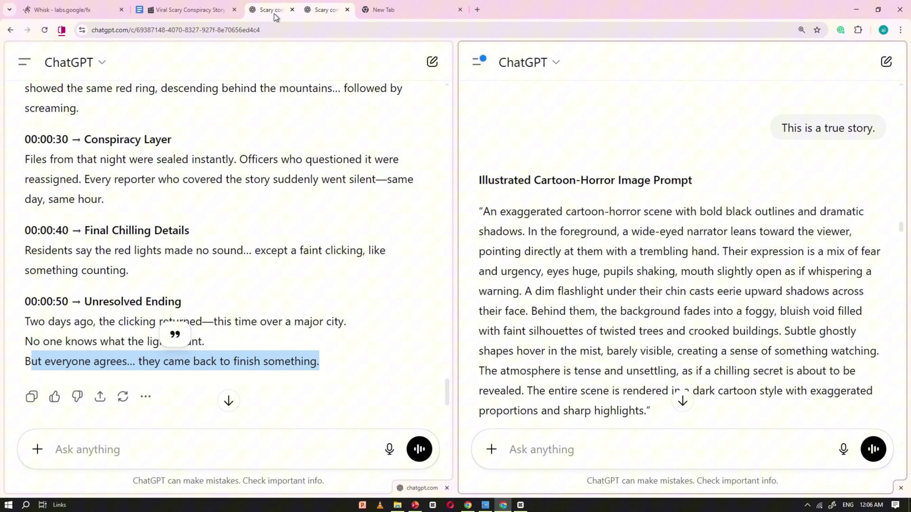
- End the side-by-side split view of the chat tabs
right_click(281, 13)
mouse_move(305, 33)
click(438, 36)
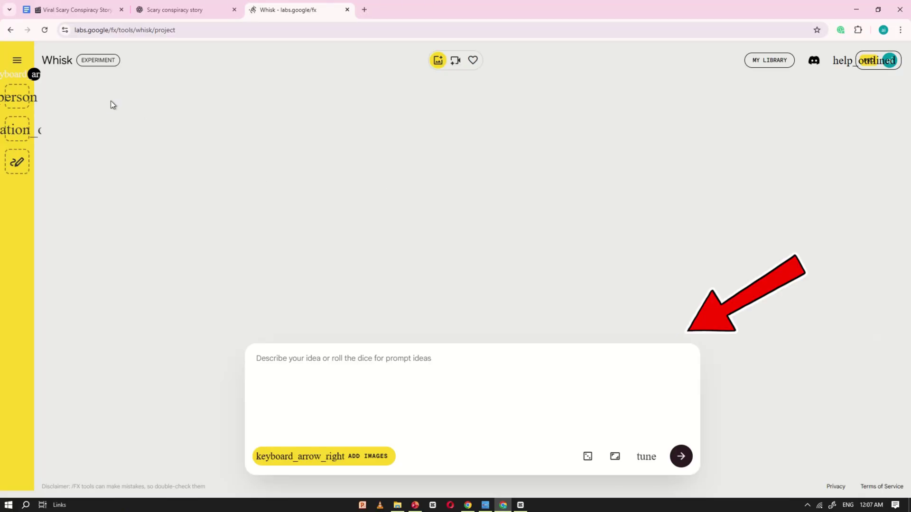
- Reload Whisk and switch the image aspect ratio to Portrait
click(43, 31)
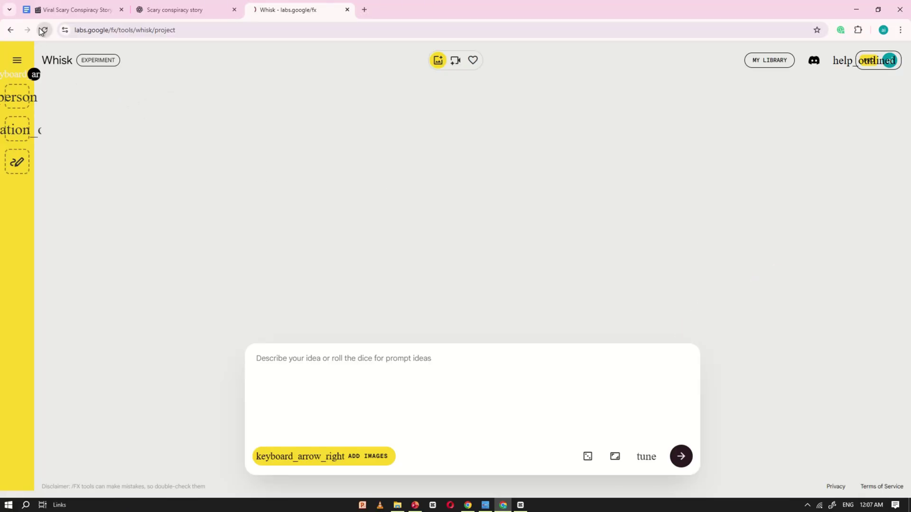
click(622, 457)
click(624, 407)
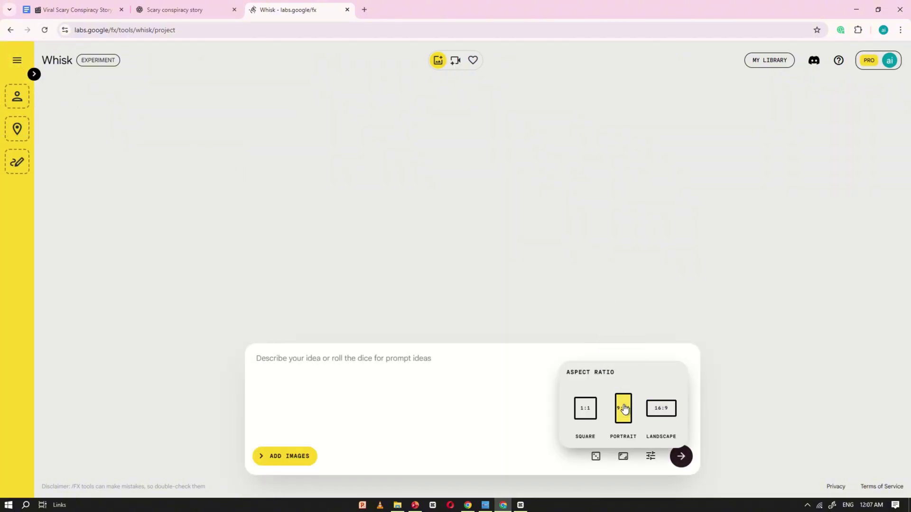
click(467, 373)
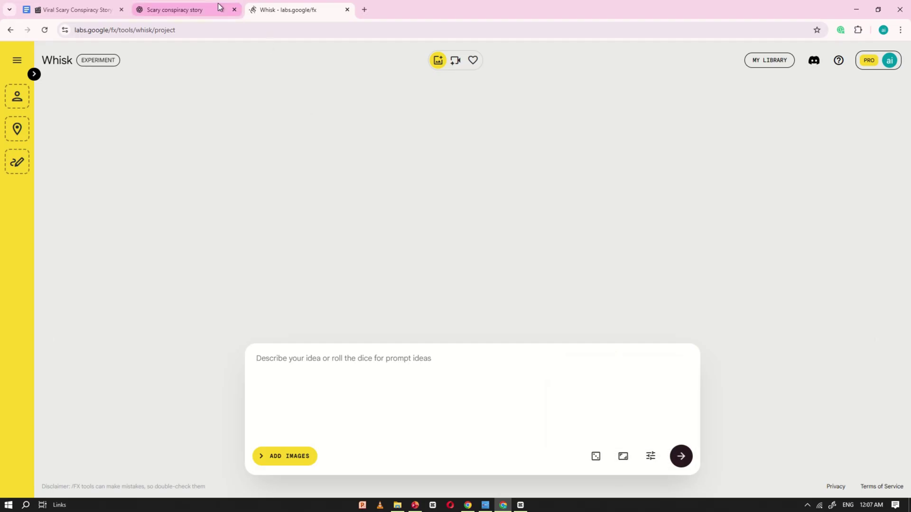
- Show the ChatGPT story chat and Whisk side by side in split view
right_click(195, 10)
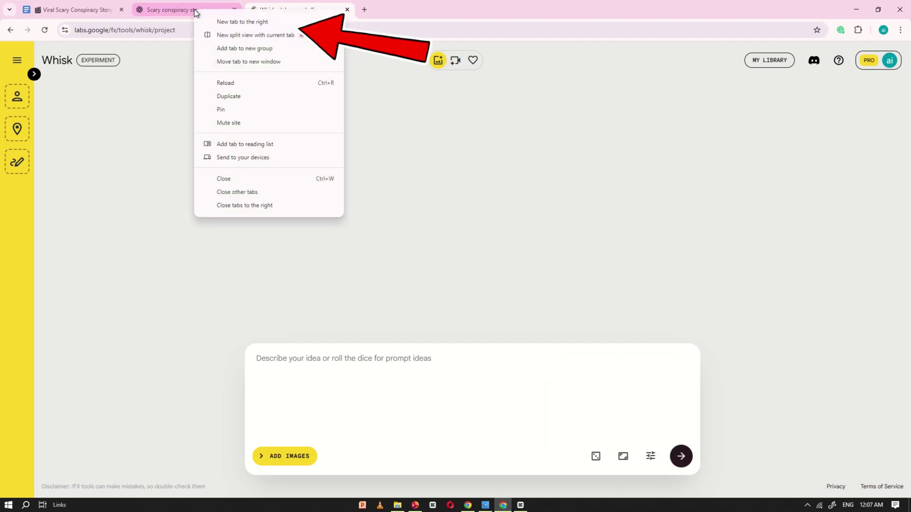
click(264, 35)
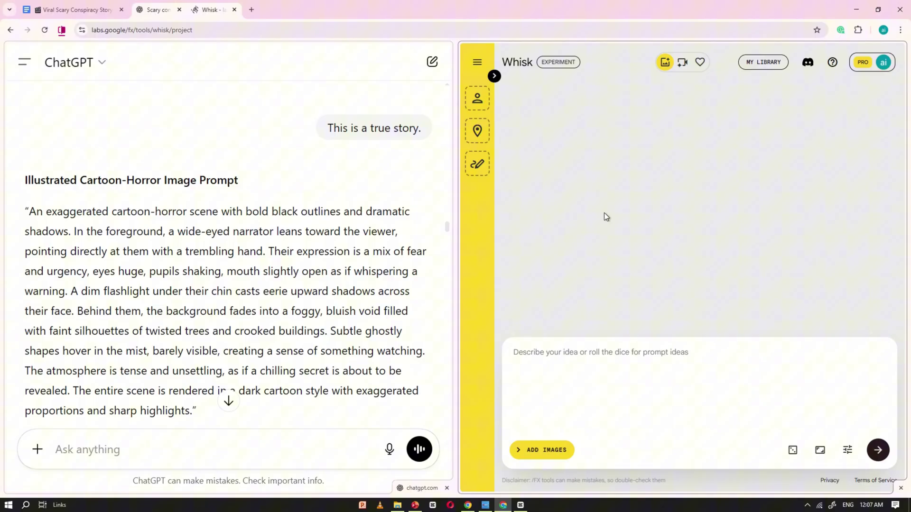
scroll(222, 195, up, 2)
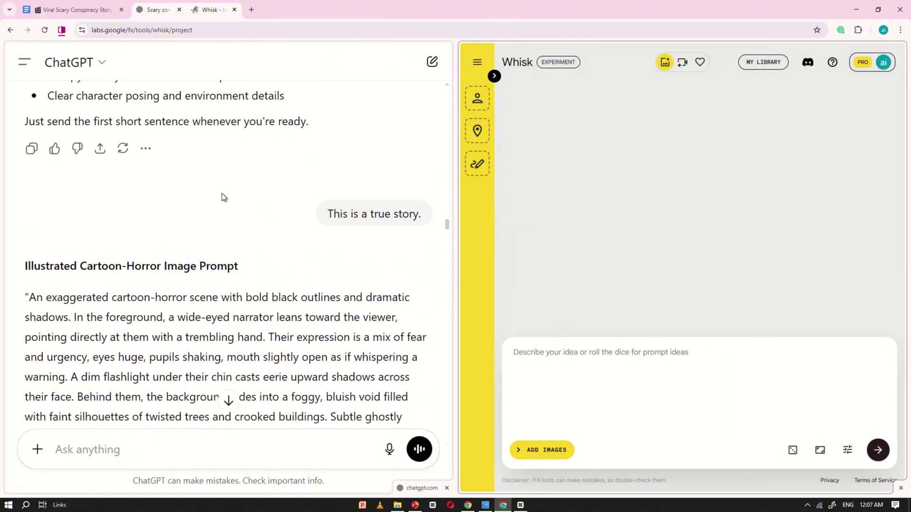
scroll(233, 223, down, 2)
- Paste a ChatGPT image prompt paragraph into Whisk and generate the cartoon-horror images
triple_click(238, 246)
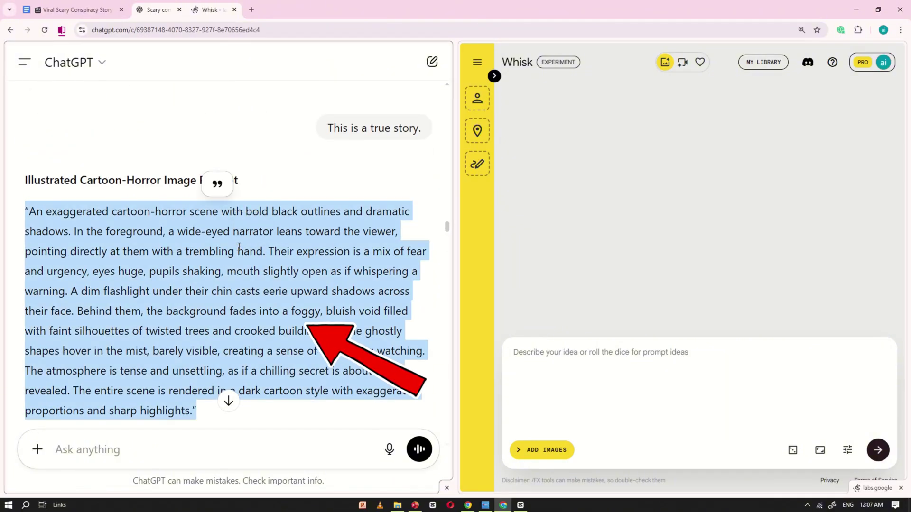
click(610, 351)
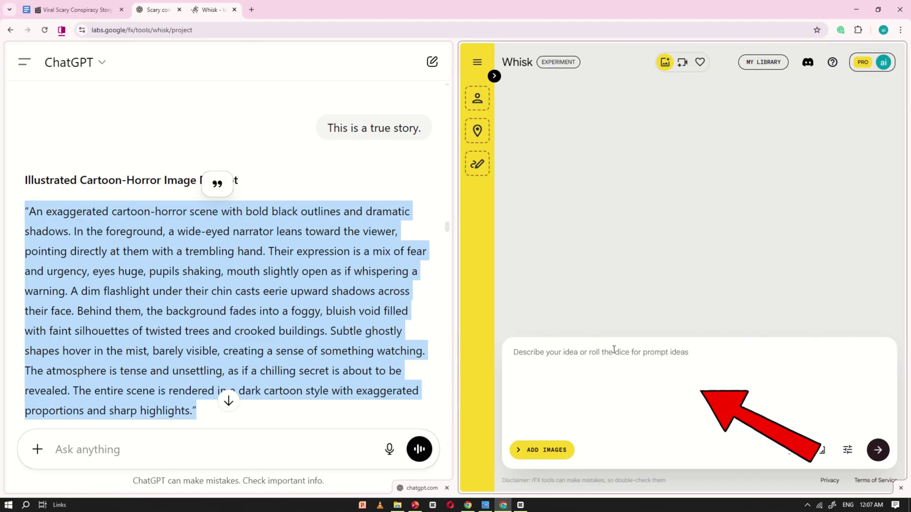
key(ctrl+v)
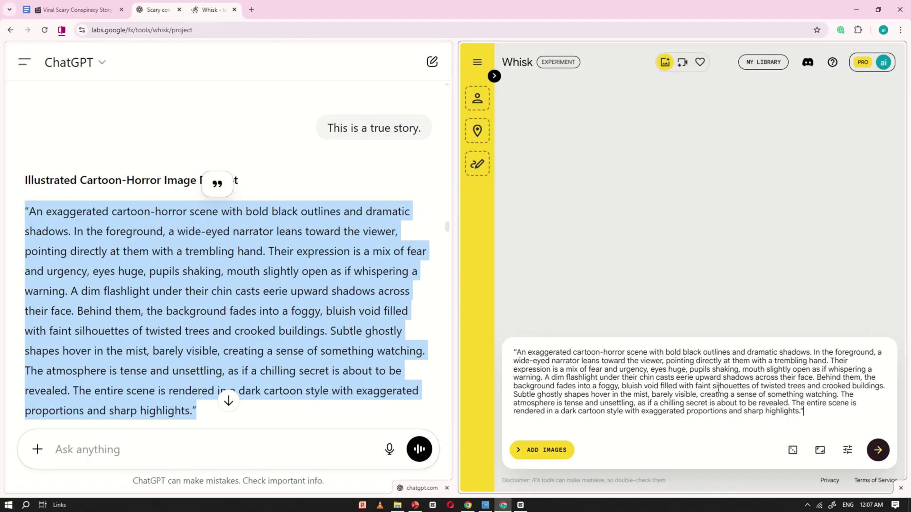
click(878, 449)
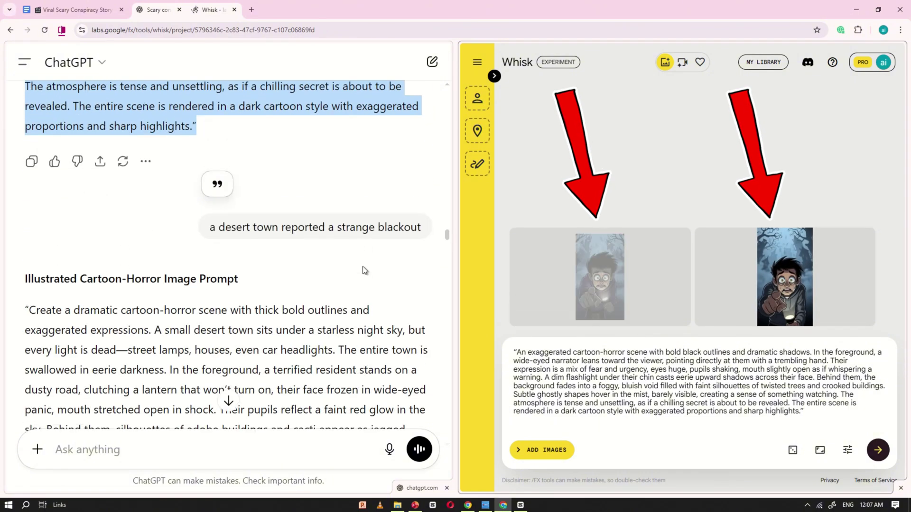
scroll(362, 269, down, 2)
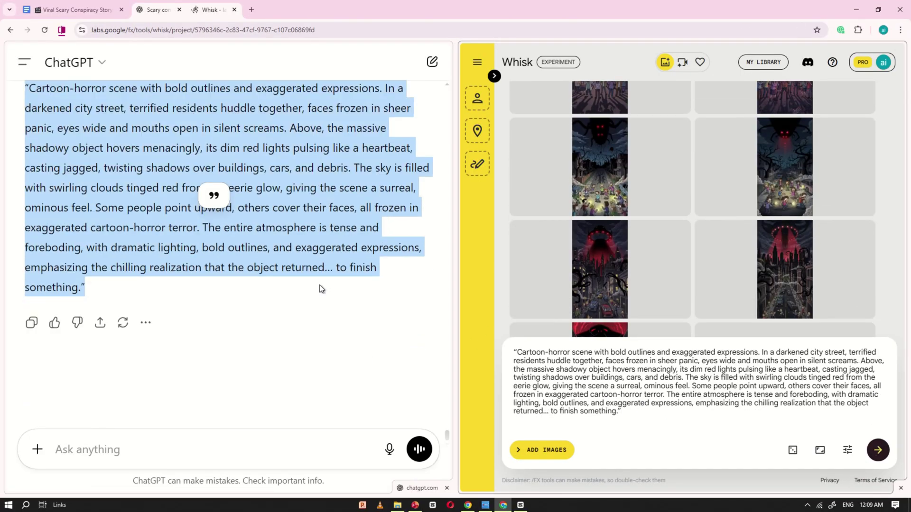
scroll(644, 281, up, 5)
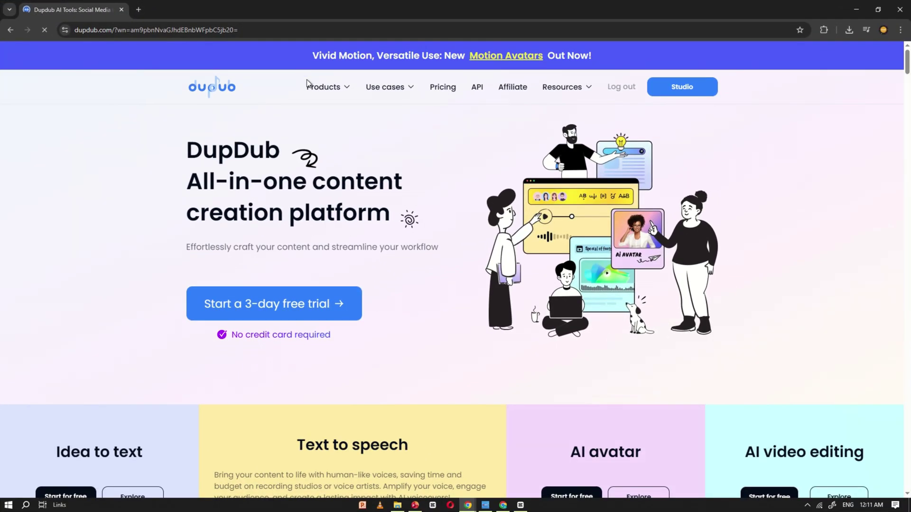
- Open DupDub's Text to speech editor and copy the whole timestamped desert-blackout script from ChatGPT
mouse_move(552, 186)
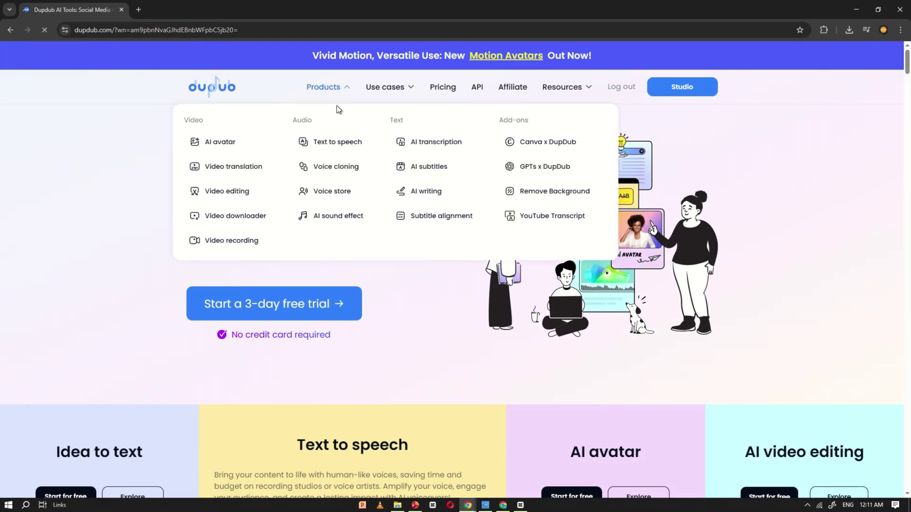
click(335, 148)
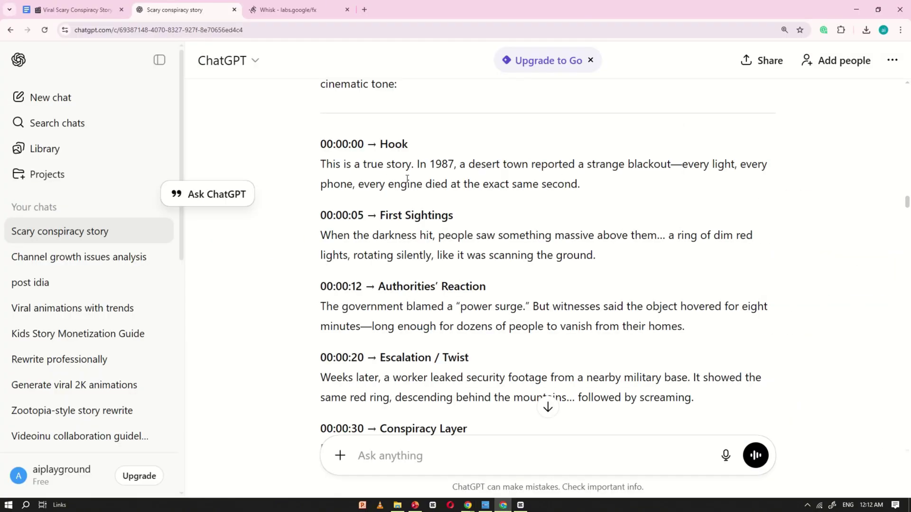
drag(319, 142, 616, 368)
scroll(435, 372, down, 5)
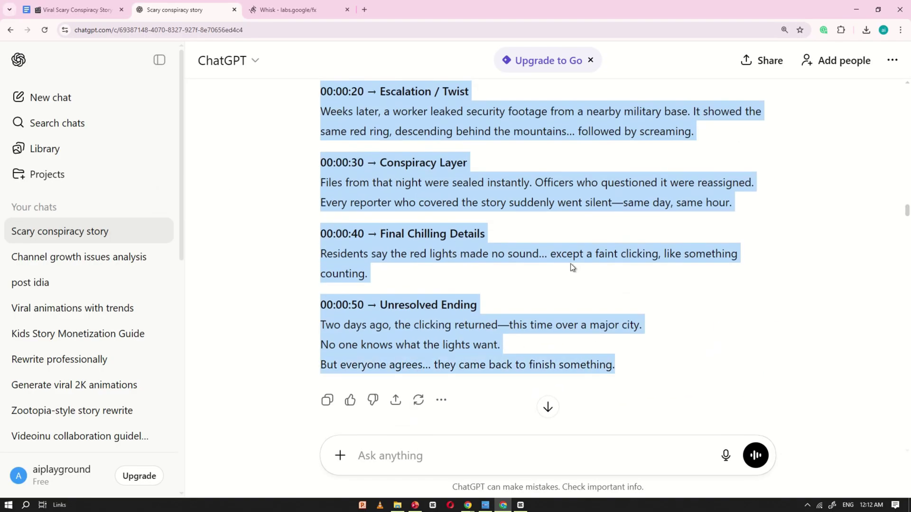
right_click(571, 264)
click(597, 269)
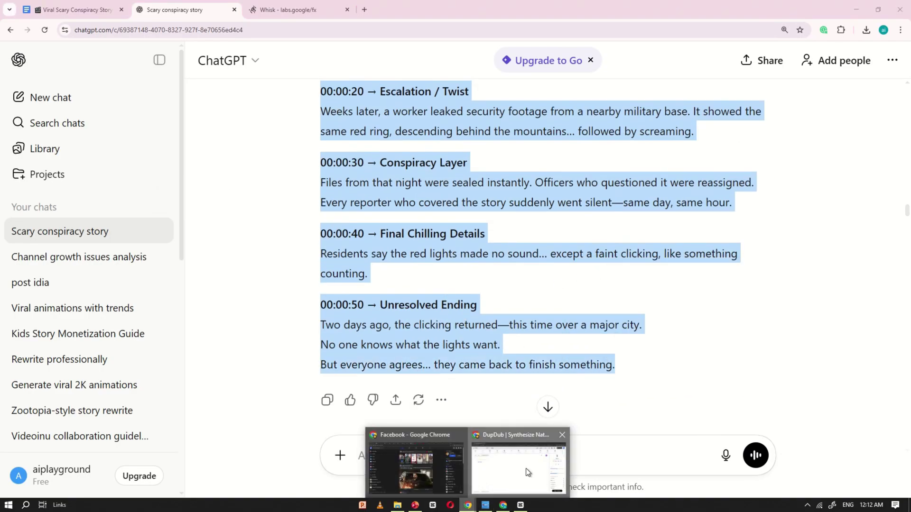
click(522, 463)
- Paste the script, strip its timestamp headings to 1011 characters, and open More voiceovers
key(ctrl+v)
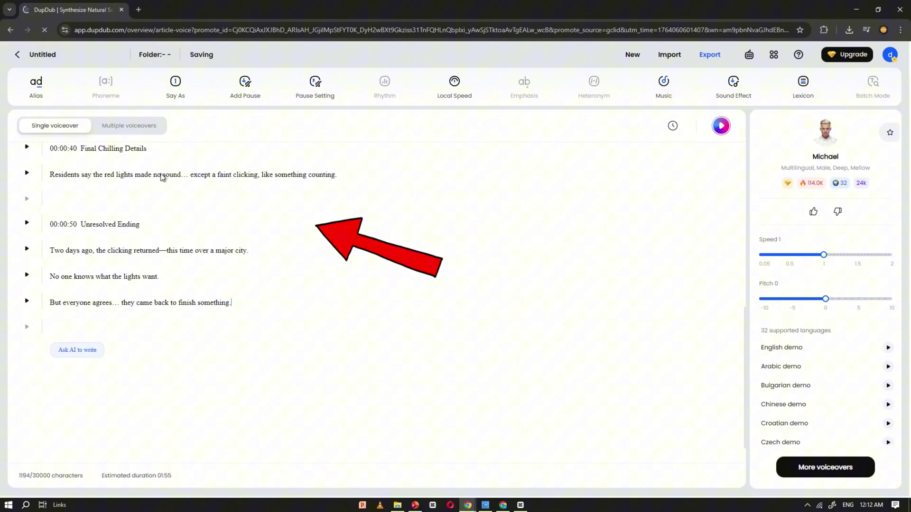
key(BackSpace)
scroll(79, 252, up, 3)
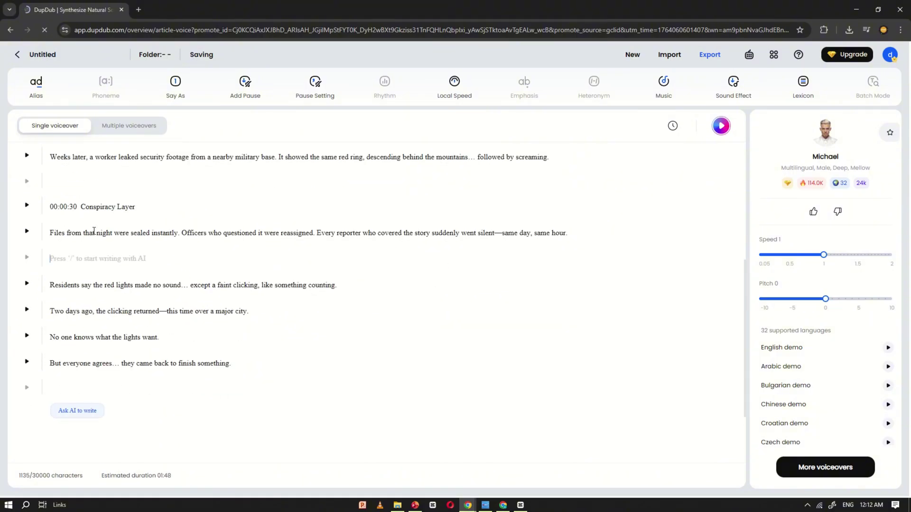
key(BackSpace)
key(BackSpace)
scroll(80, 252, up, 3)
key(BackSpace)
key(BackSpace)
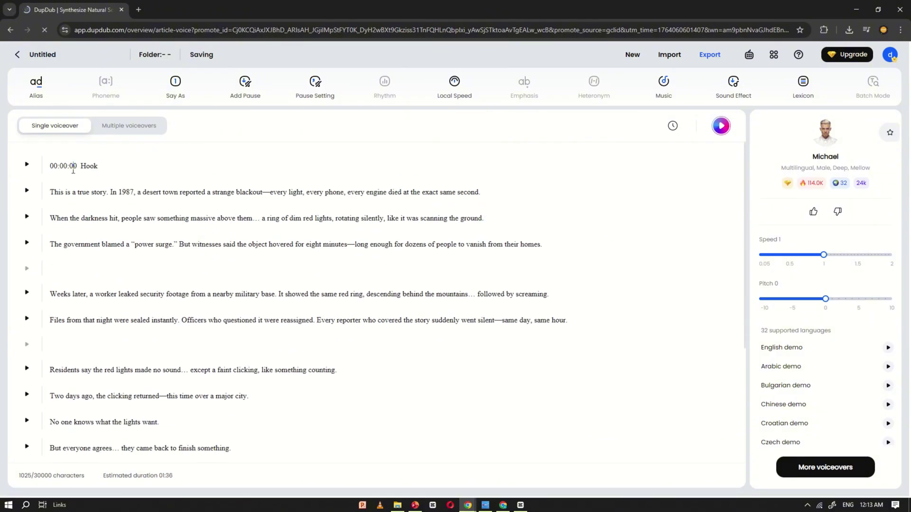
key(BackSpace)
key(BackSpace)
key(BackSpace)
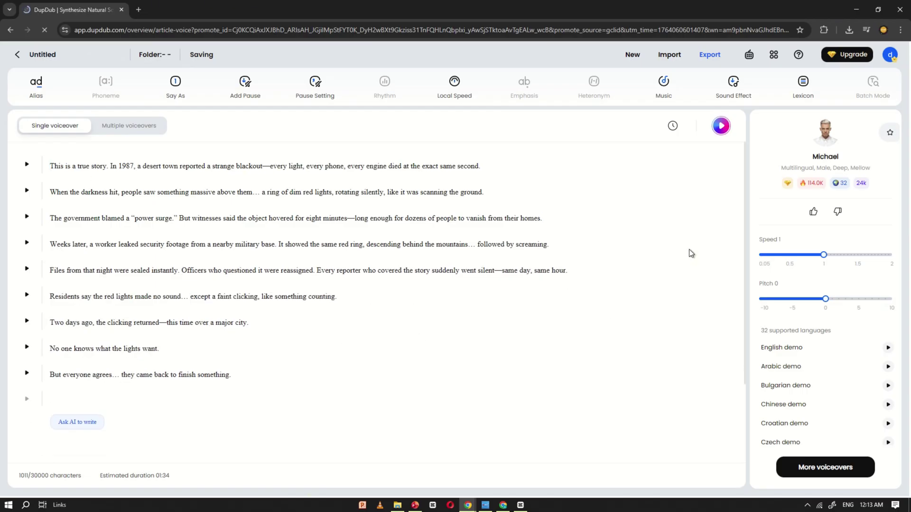
click(821, 470)
- Filter the voice library to English American, male, celebrity voices
scroll(354, 333, down, 5)
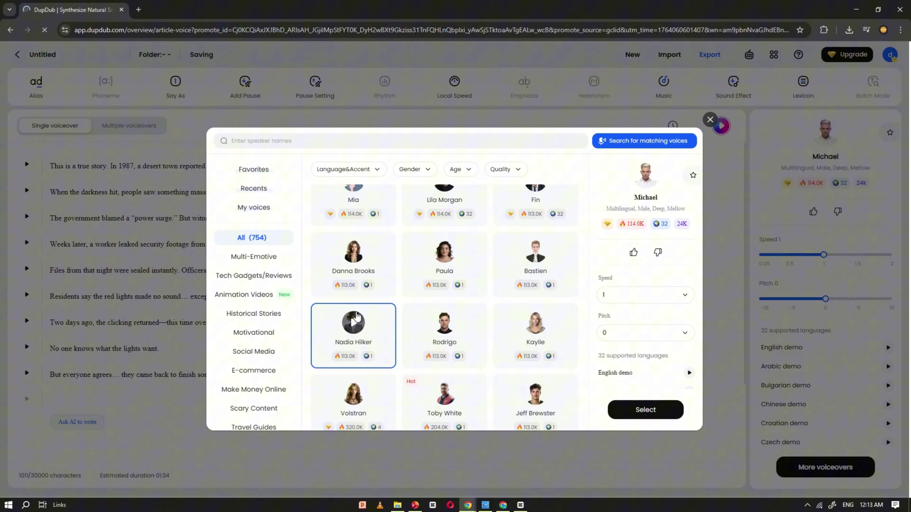
click(535, 251)
click(349, 169)
scroll(352, 256, down, 3)
mouse_move(351, 260)
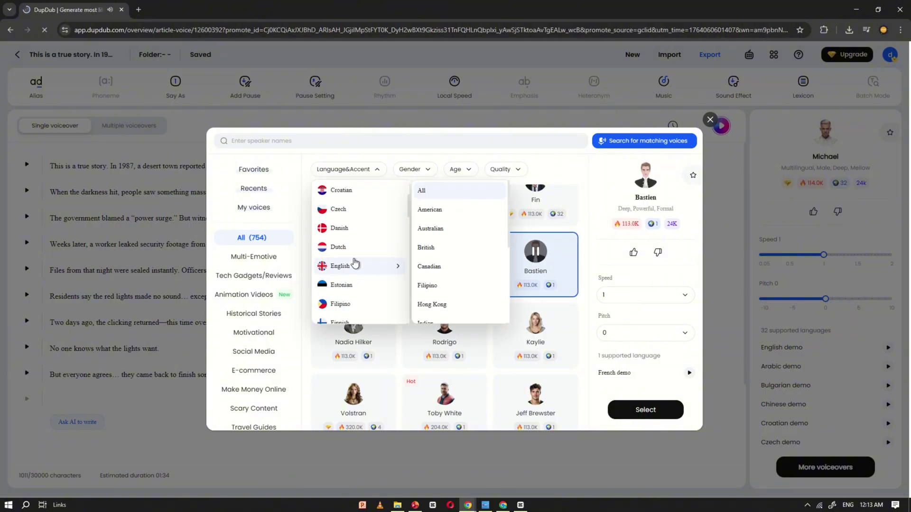
click(428, 209)
click(416, 169)
click(421, 209)
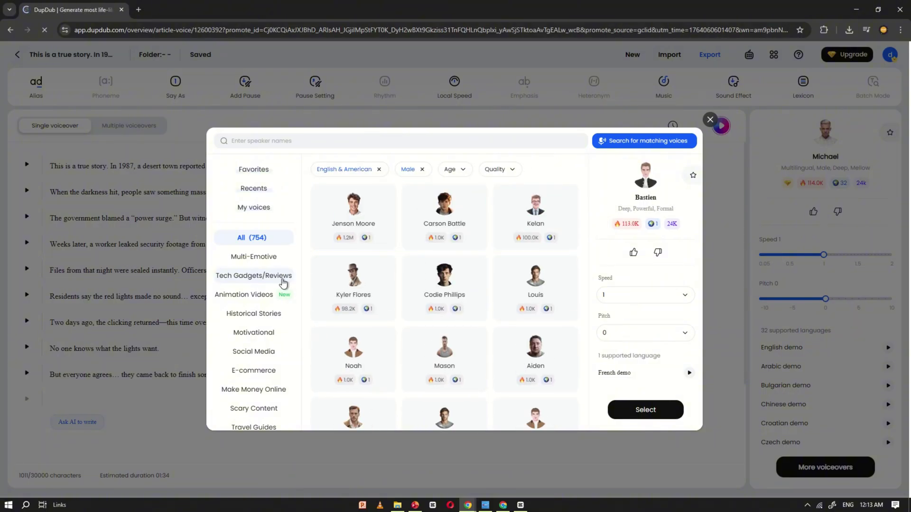
scroll(281, 391, down, 3)
click(268, 415)
- Preview Tommy Murphy and select him as the narrator voice
mouse_move(355, 205)
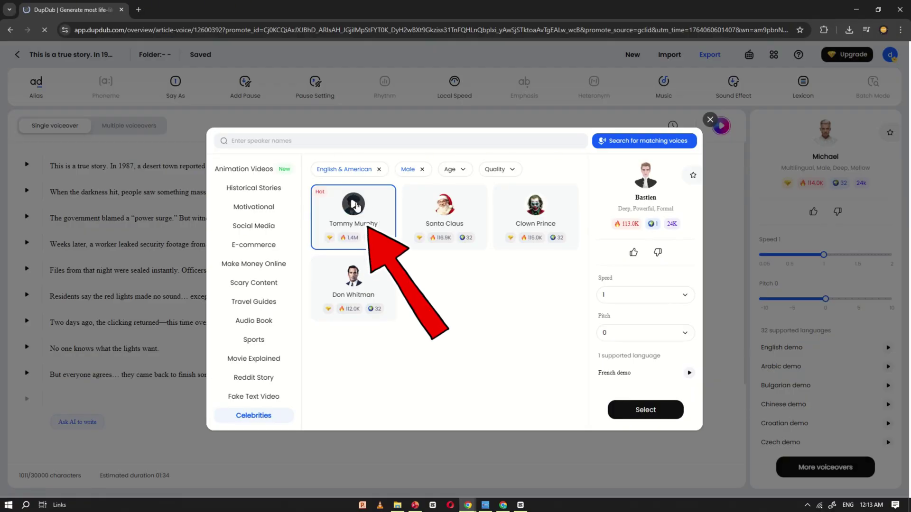
click(355, 207)
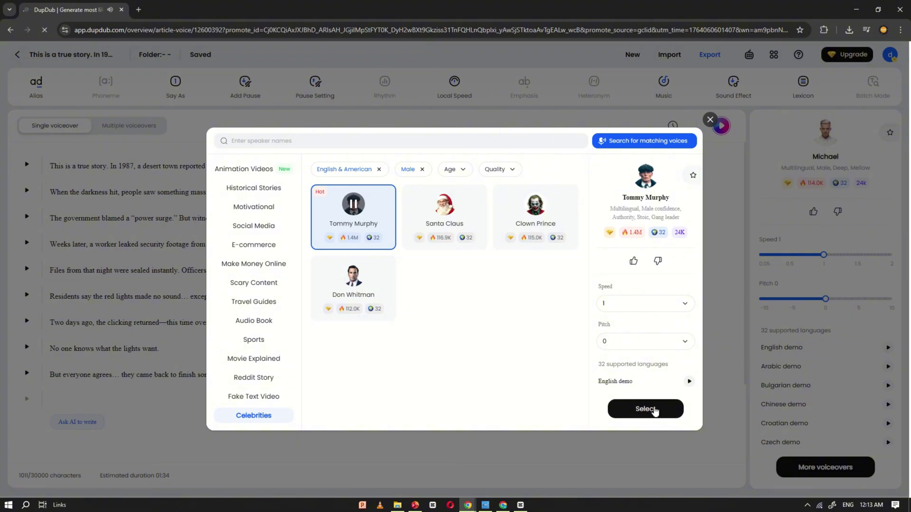
click(653, 409)
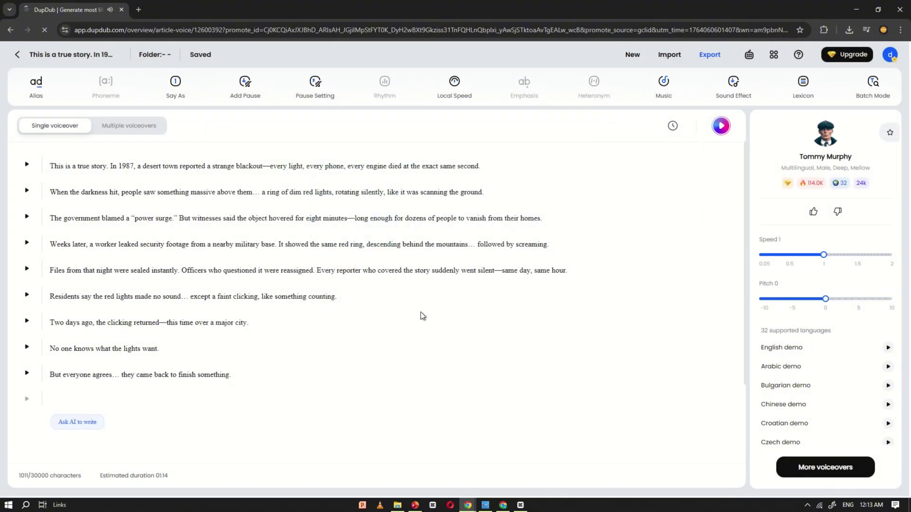
- Export the narration in MP3 audio format and save the file
click(706, 56)
click(763, 90)
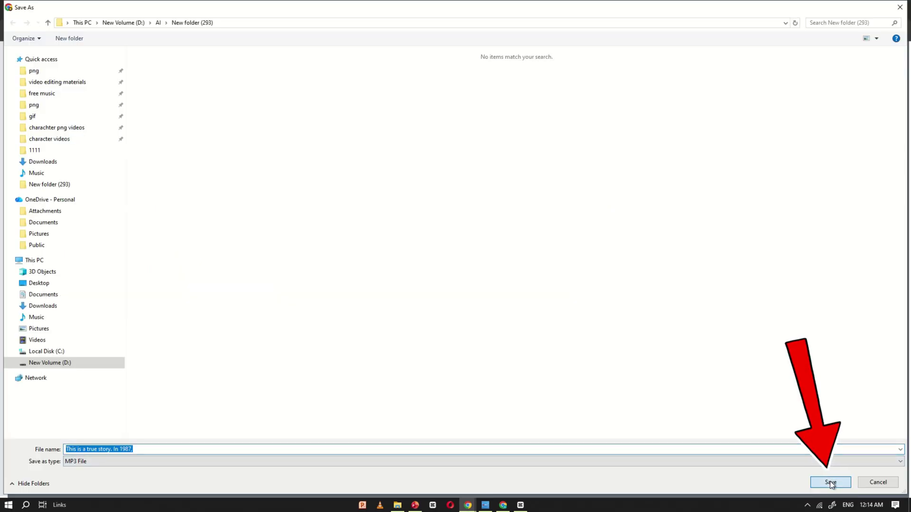
click(830, 481)
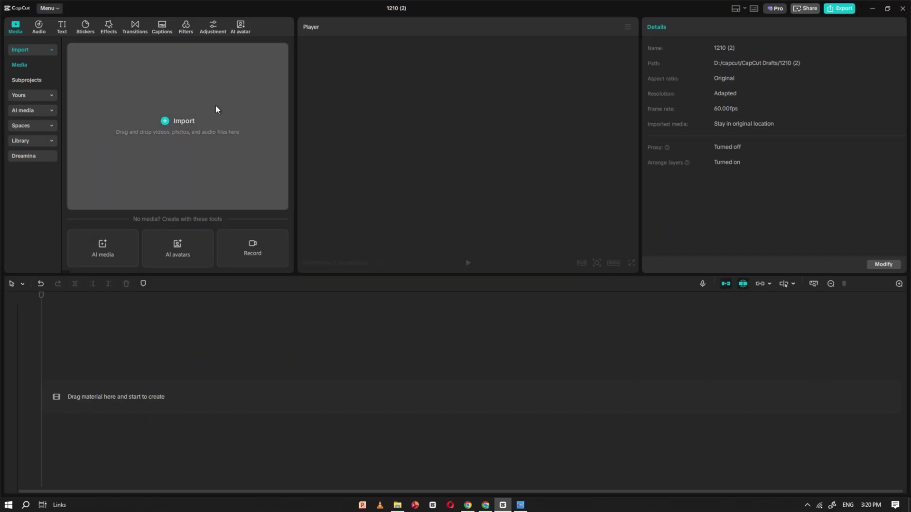
- Import the batch of Whisk scene images and grok clips into CapCut's media library
click(216, 110)
drag(765, 375, 455, 382)
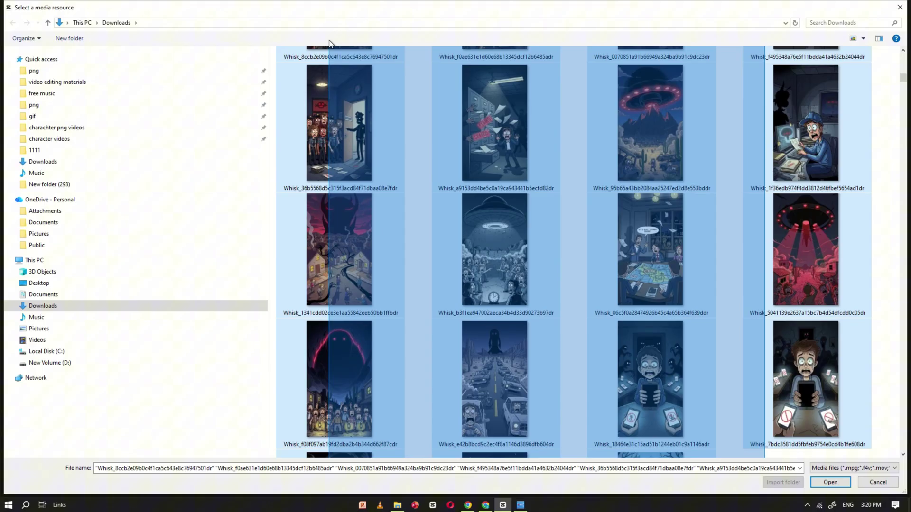
drag(330, 42, 360, 189)
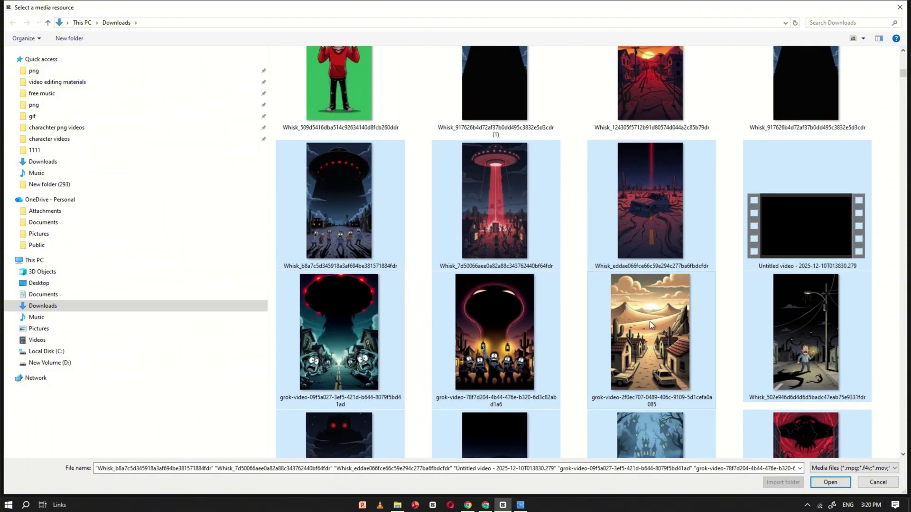
click(830, 482)
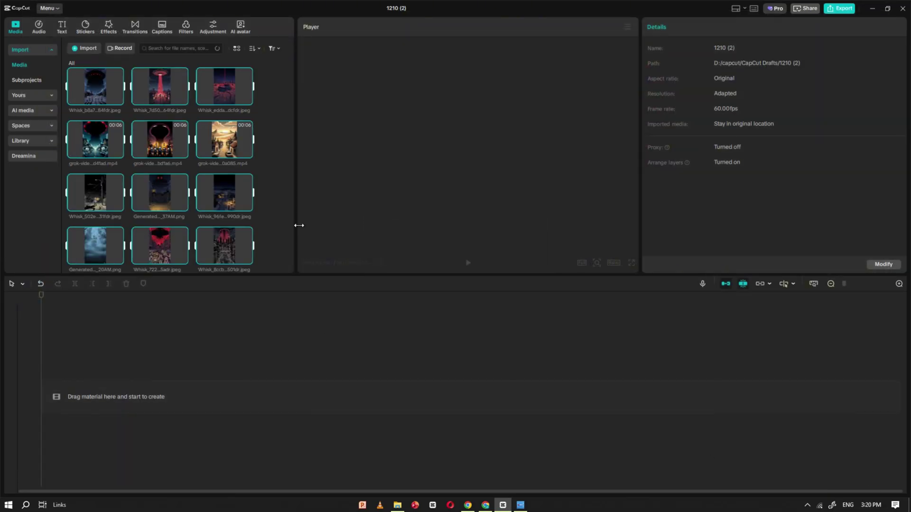
click(272, 213)
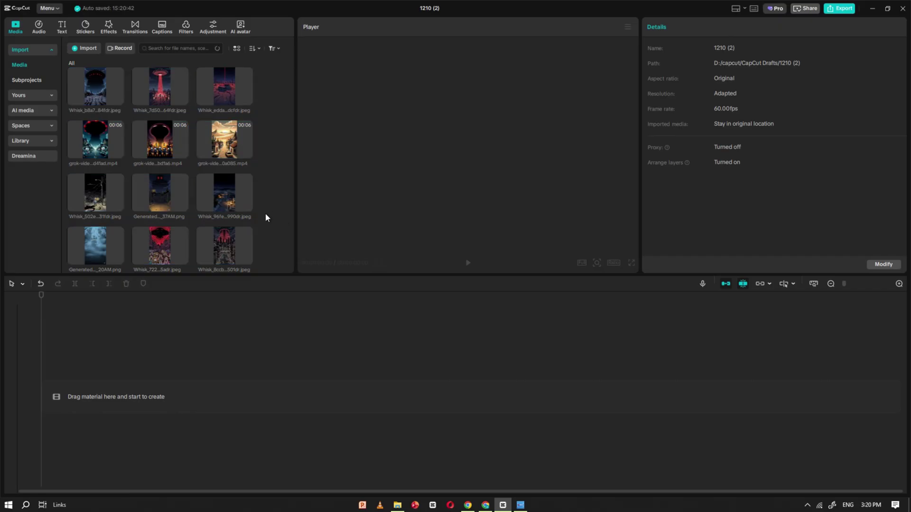
- Import the narration MP3 and place it on the timeline
click(82, 47)
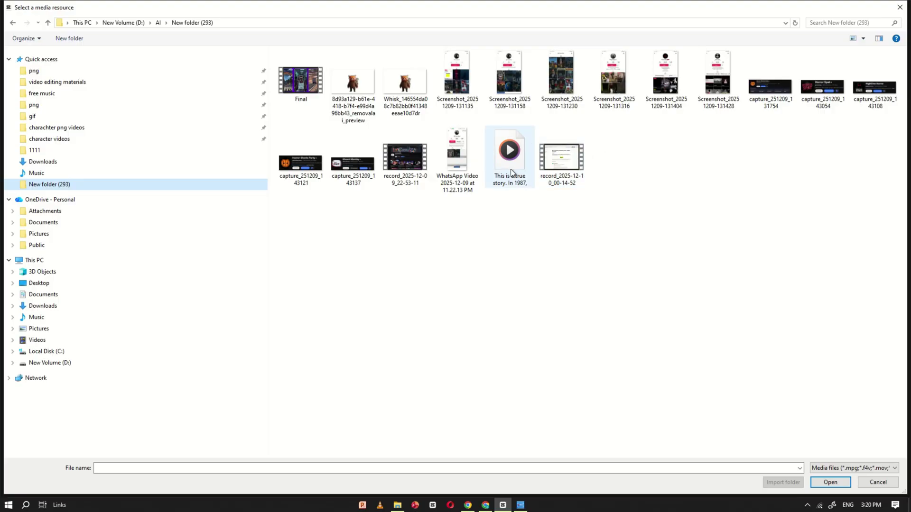
click(509, 161)
double_click(503, 161)
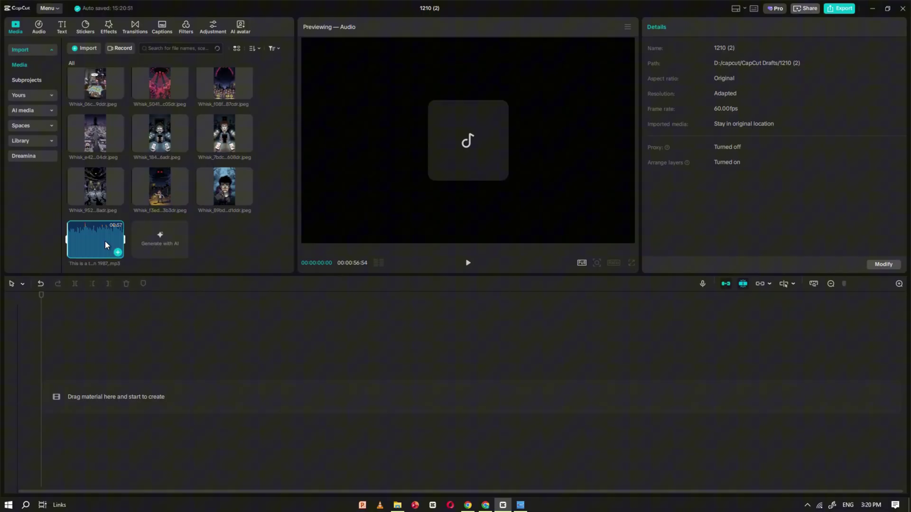
drag(105, 242, 95, 422)
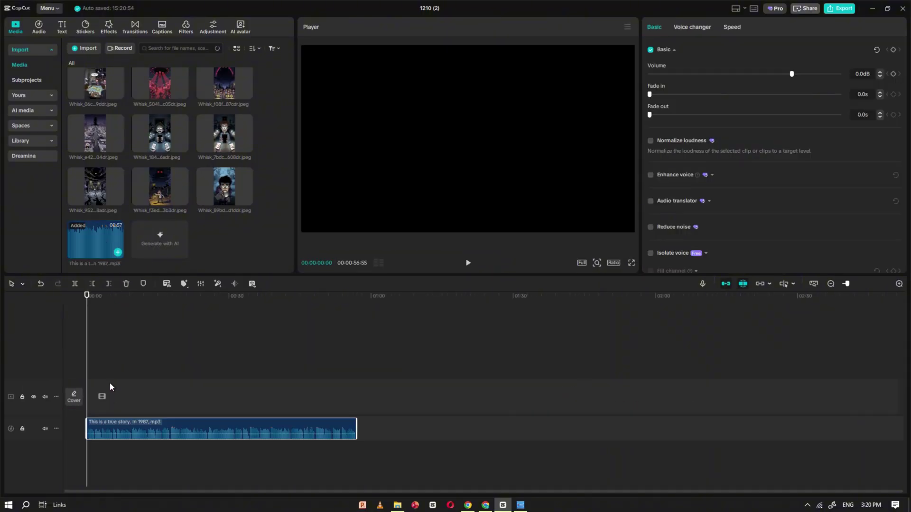
- Add the boy-with-flashlight image and next scene images to the timeline, trimming the first clip
click(900, 284)
click(243, 198)
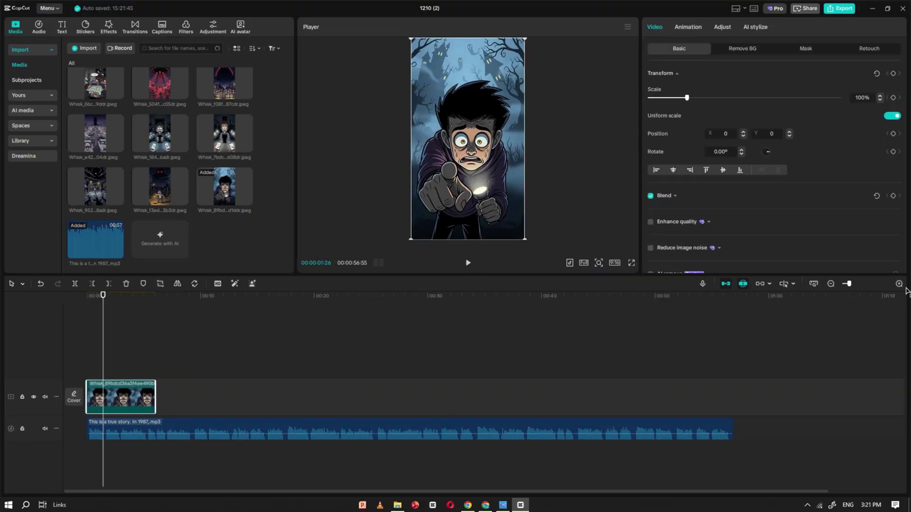
click(900, 284)
click(160, 382)
key(w)
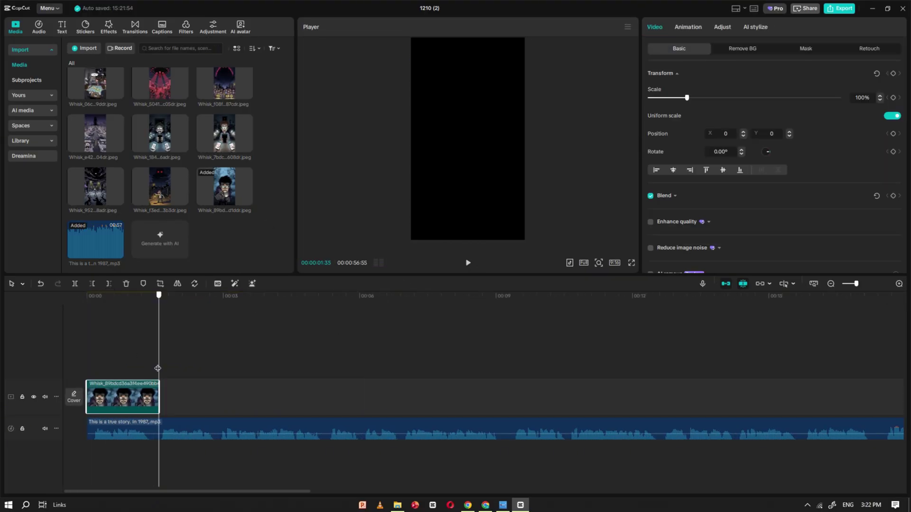
click(179, 197)
click(468, 263)
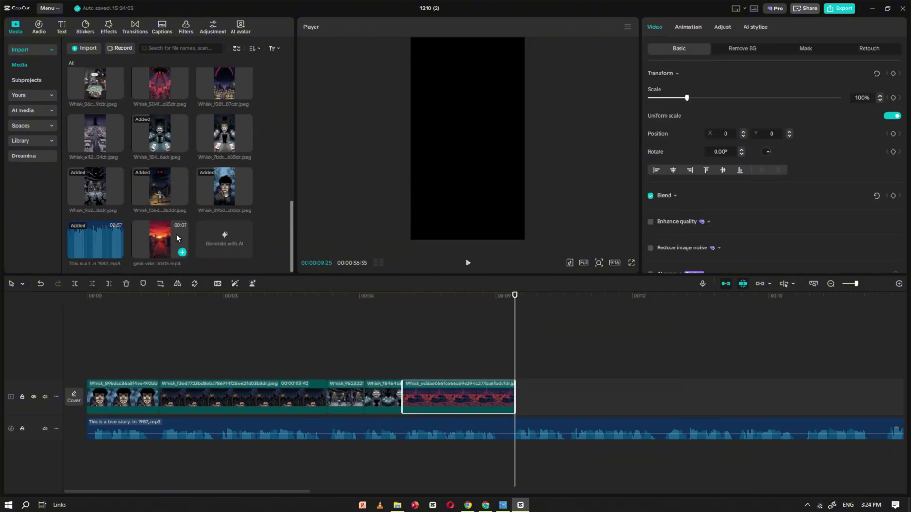
- Speed the sunset video clip up to 5x and shorten it to fit
click(176, 235)
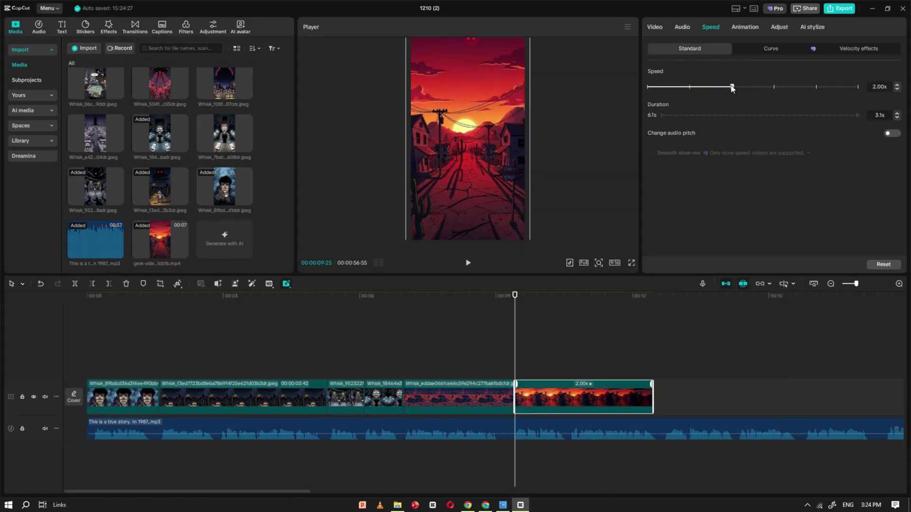
click(468, 262)
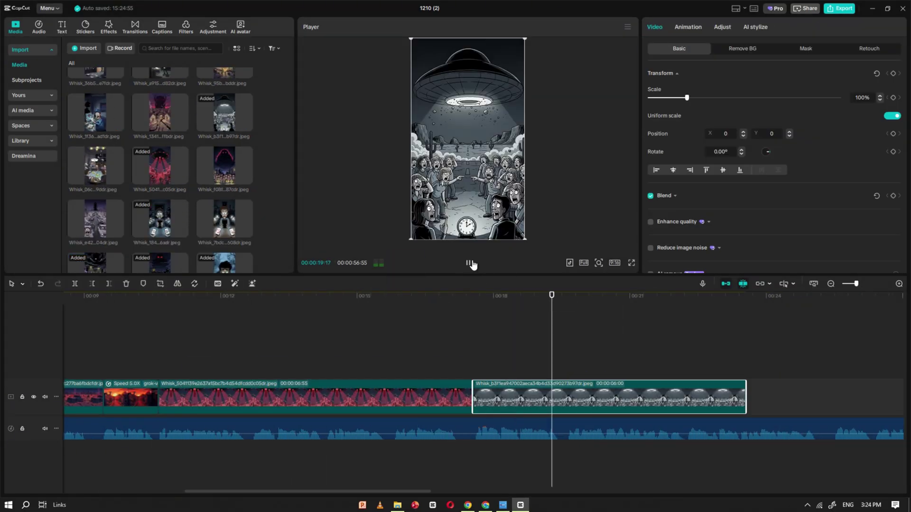
click(466, 264)
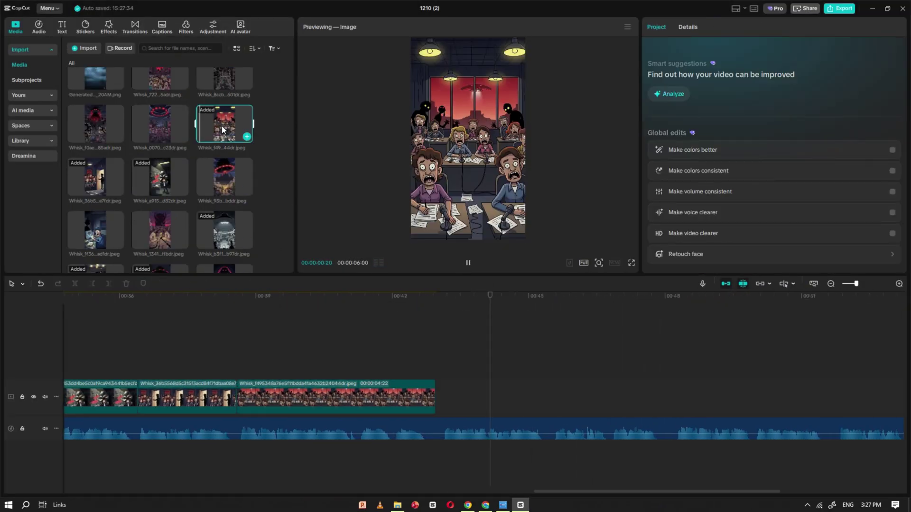
- Append the crowd-under-UFO and screaming crowd images to the timeline end
click(182, 137)
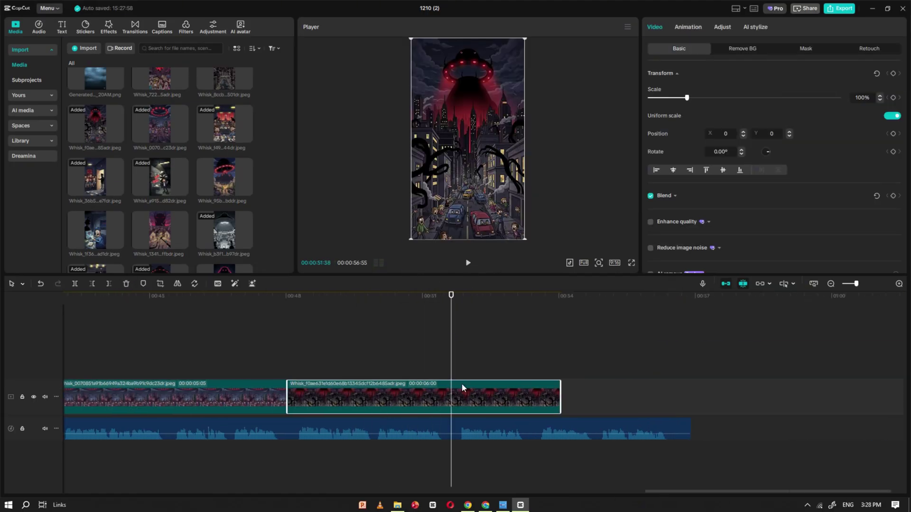
click(167, 155)
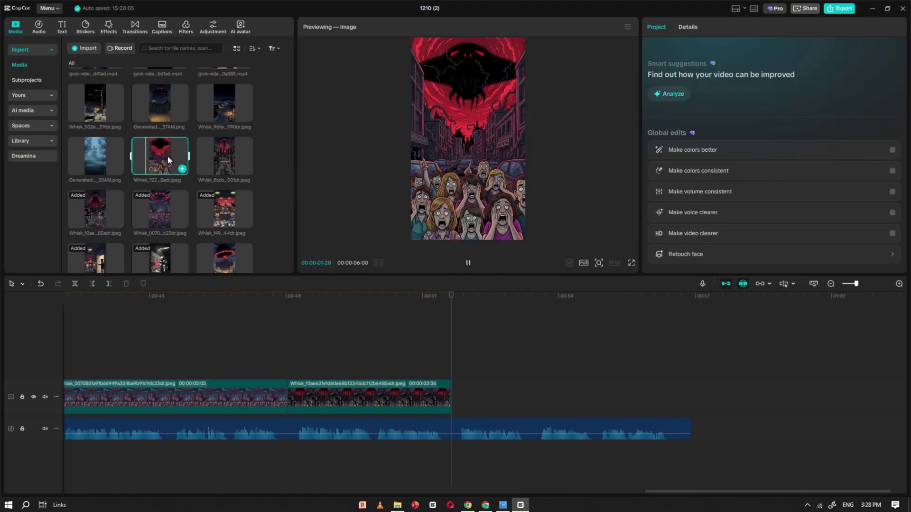
click(182, 169)
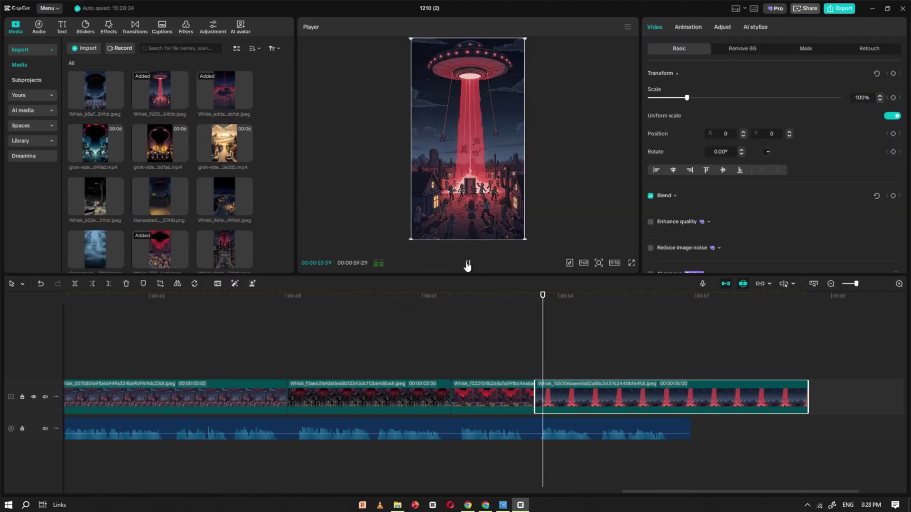
click(830, 284)
click(830, 284)
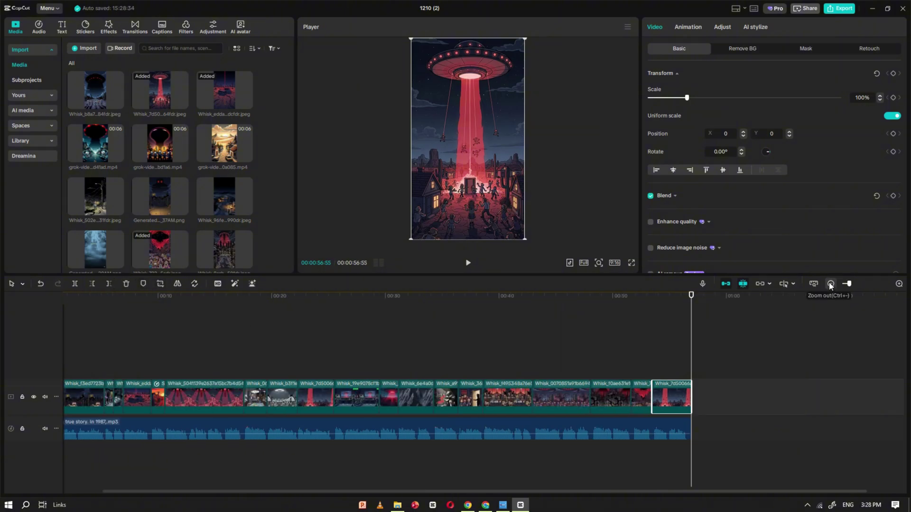
click(595, 349)
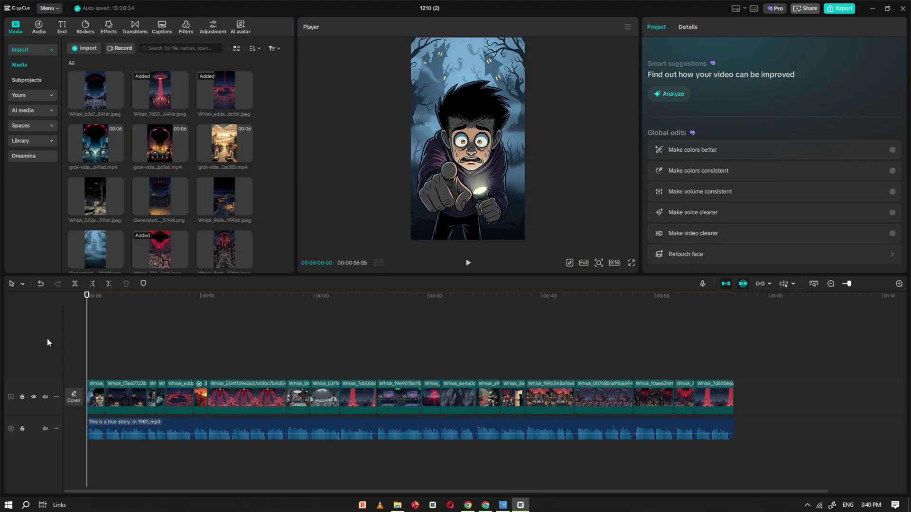
click(899, 284)
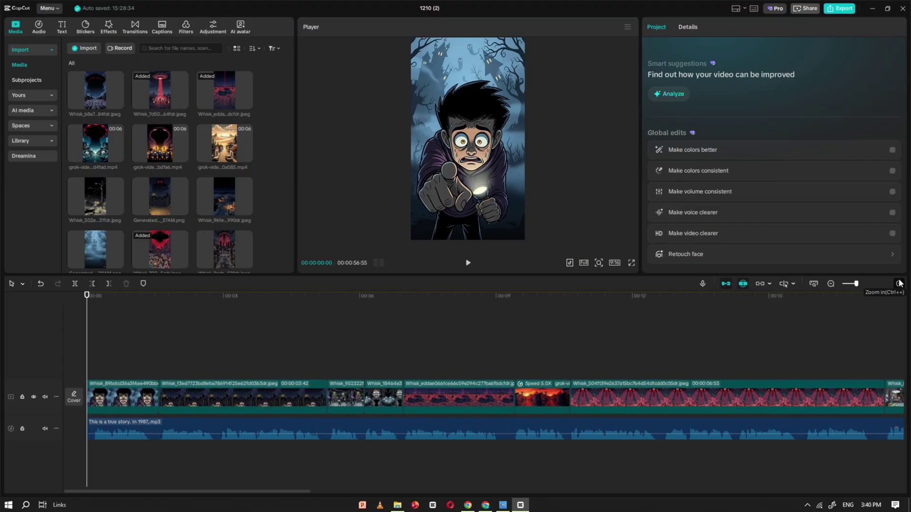
click(899, 283)
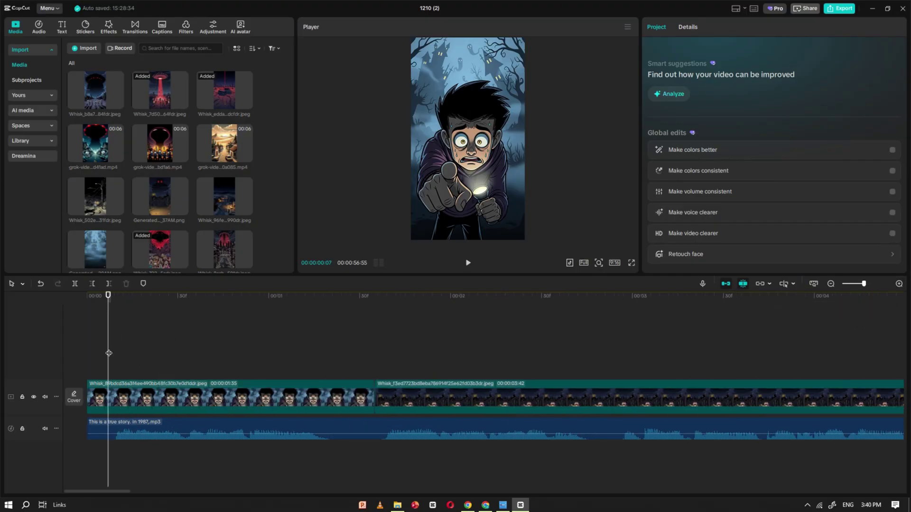
click(468, 263)
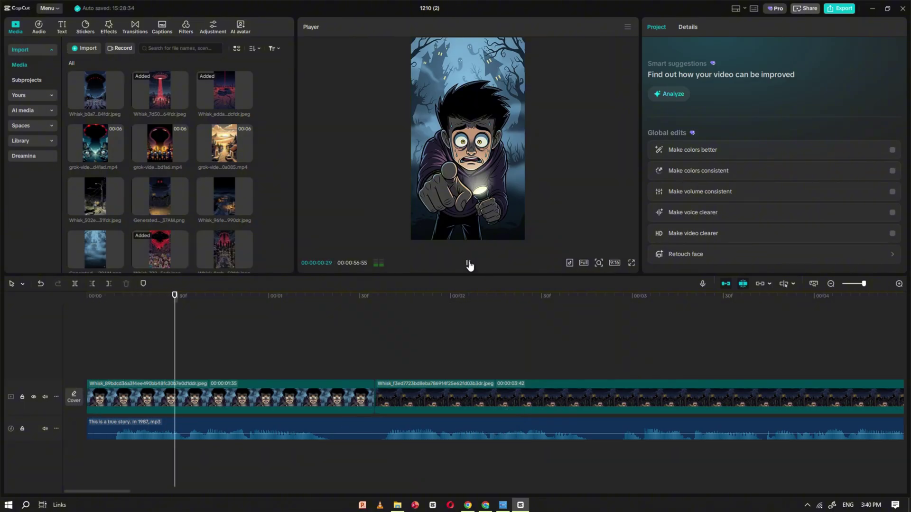
click(276, 362)
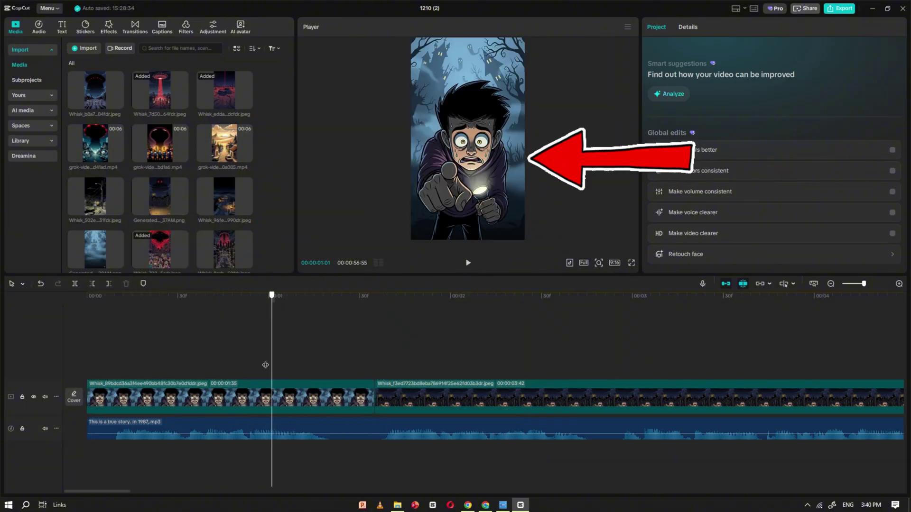
click(77, 376)
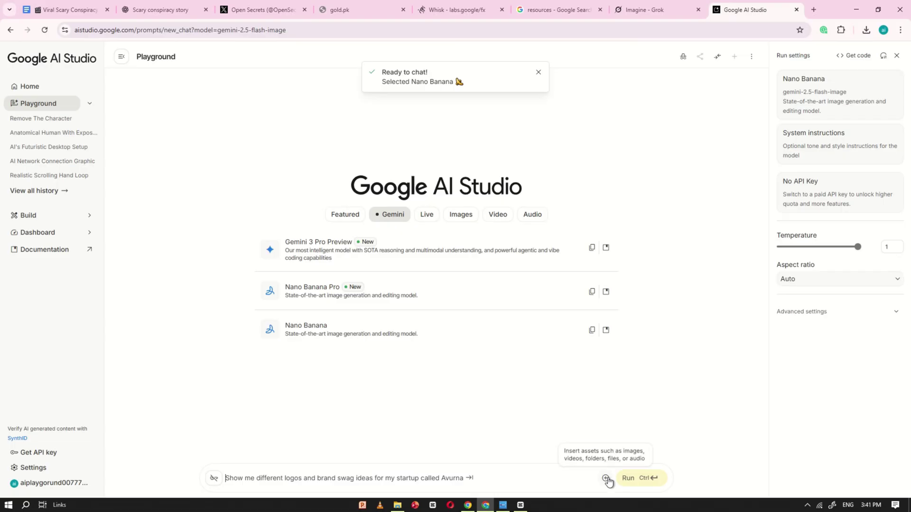
- Attach the boy-with-flashlight scene image to the AI Studio prompt
click(606, 478)
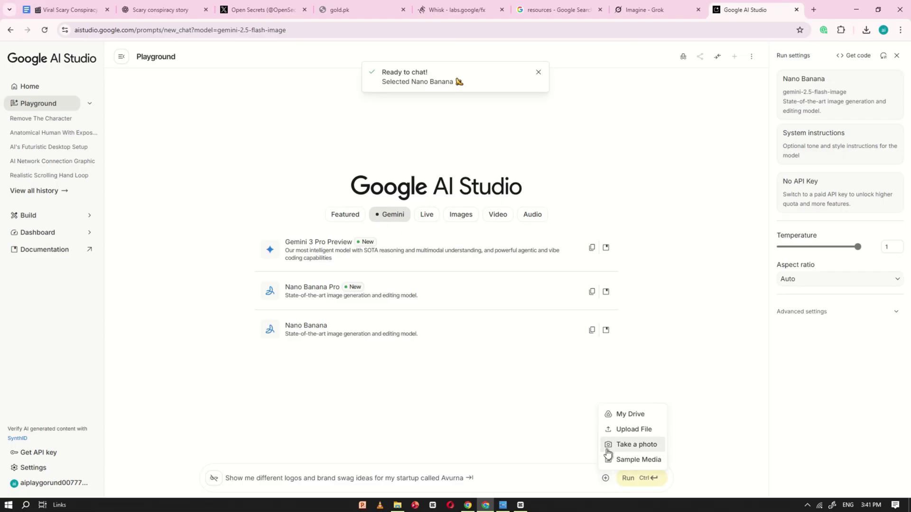
click(631, 428)
double_click(672, 347)
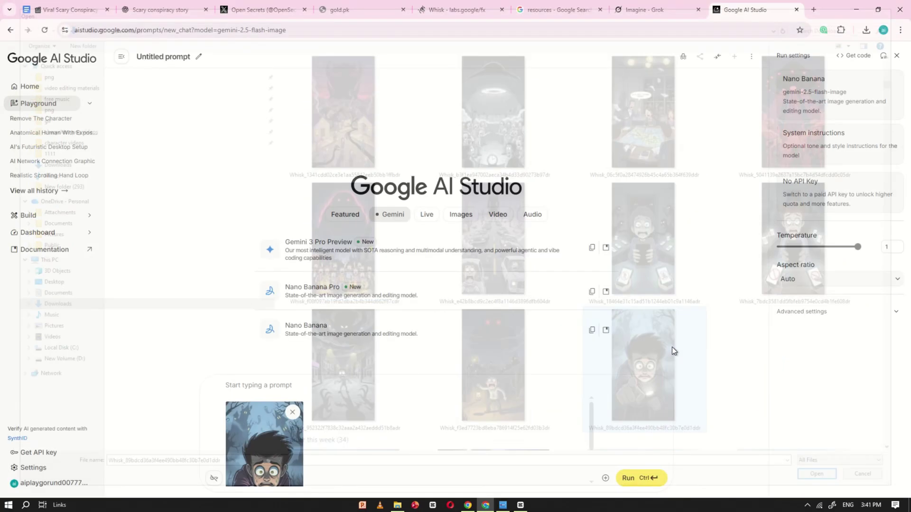
- Run a 'remove the character' prompt and download the generated background image
key(ctrl+plus)
key(ctrl+plus)
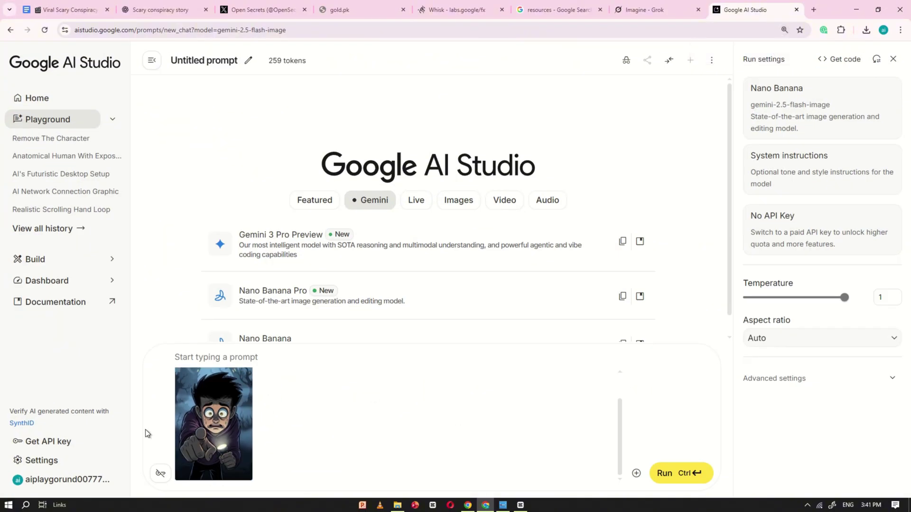
click(195, 359)
text(remove the character p)
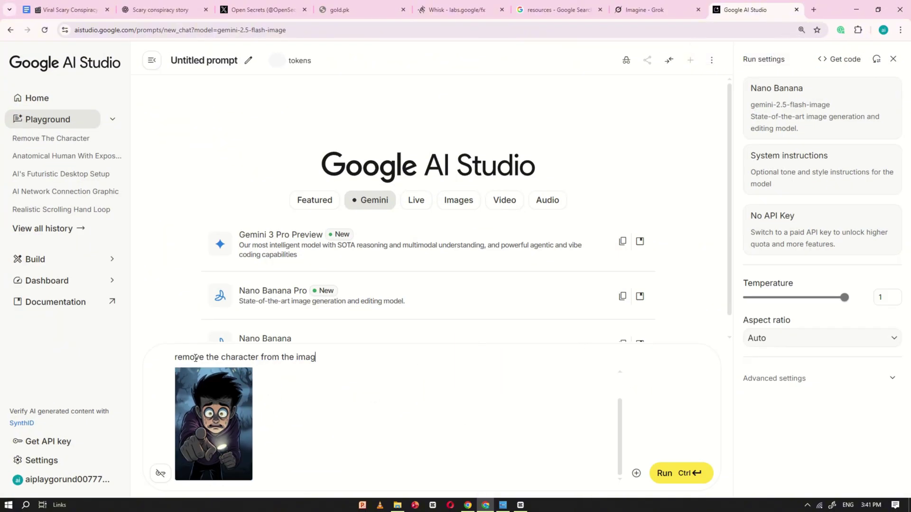
click(664, 476)
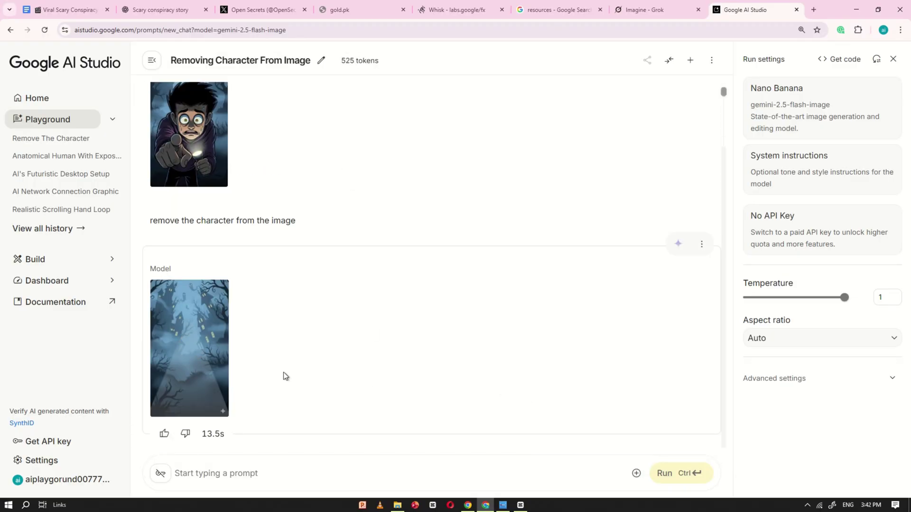
click(195, 406)
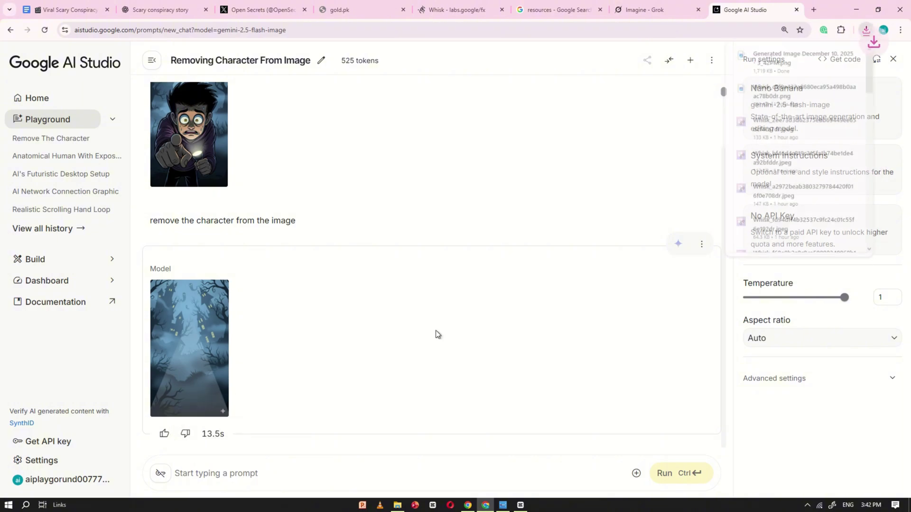
- Import the generated background image into CapCut and place it on a new track
click(520, 506)
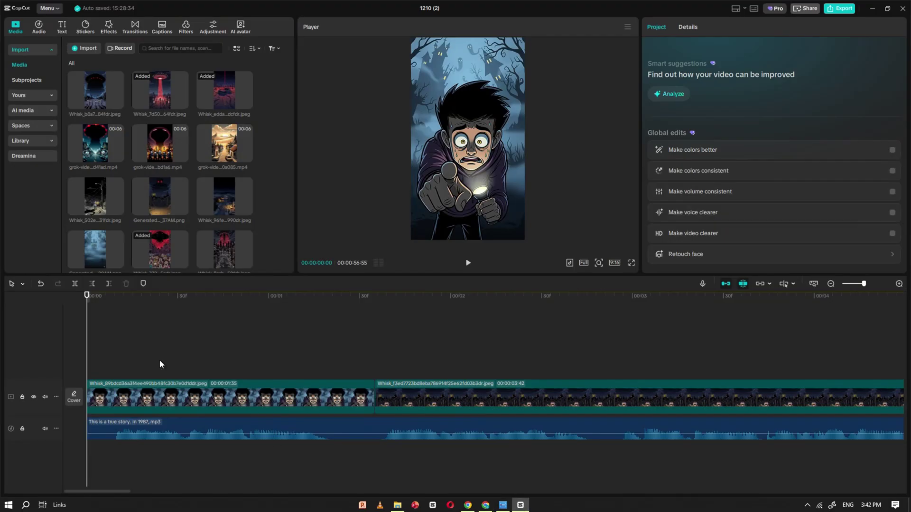
click(92, 49)
double_click(332, 138)
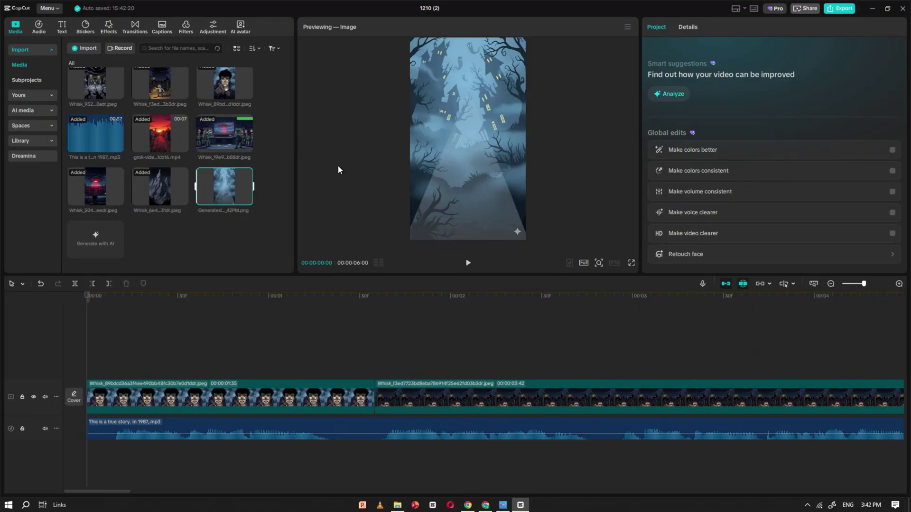
drag(224, 187, 113, 354)
- Trim the background clip to the first clip's length, with the boy scene on the track above
click(374, 334)
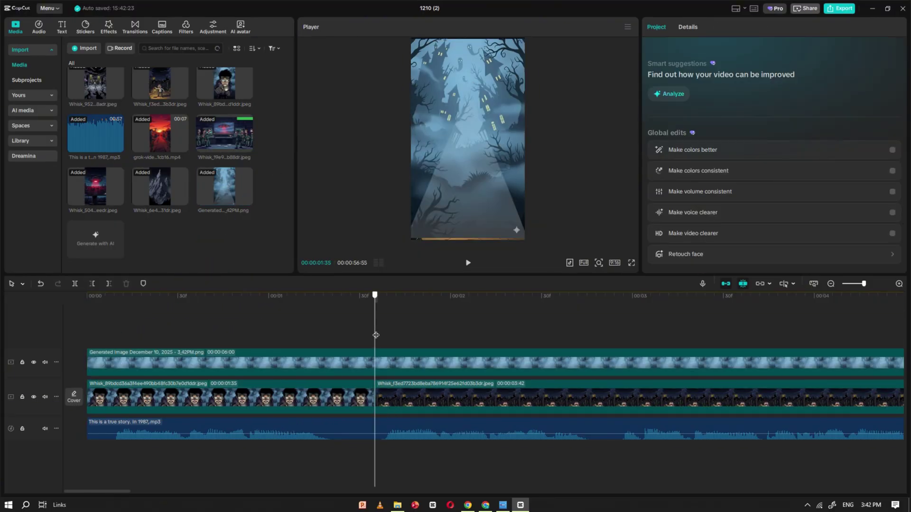
click(386, 359)
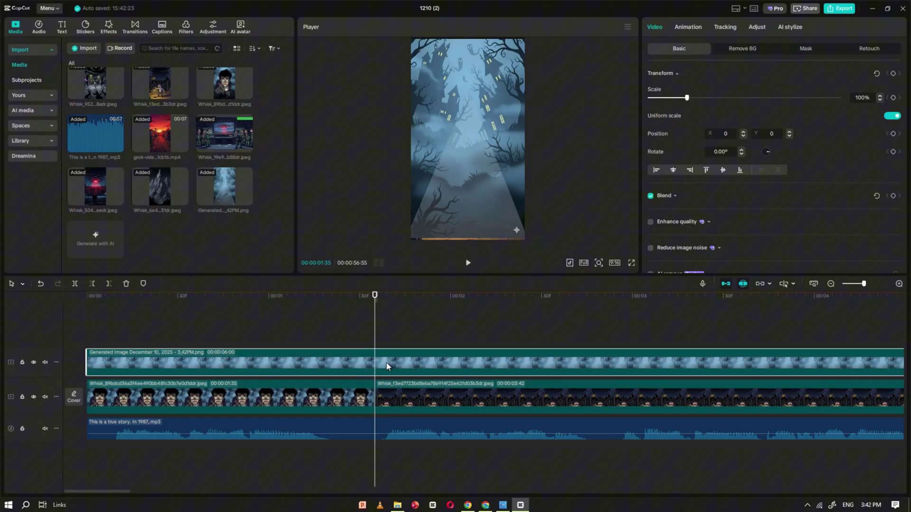
click(107, 284)
drag(246, 363, 241, 392)
drag(413, 395, 122, 363)
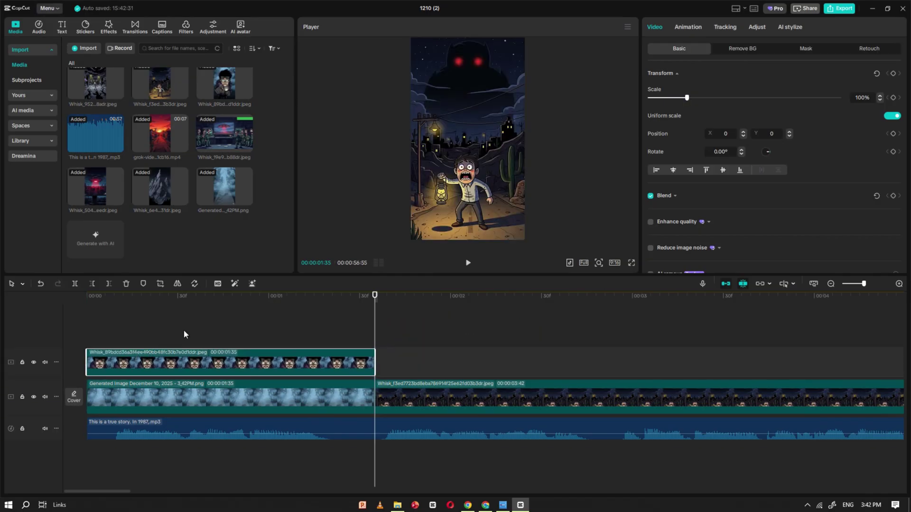
click(184, 329)
click(203, 362)
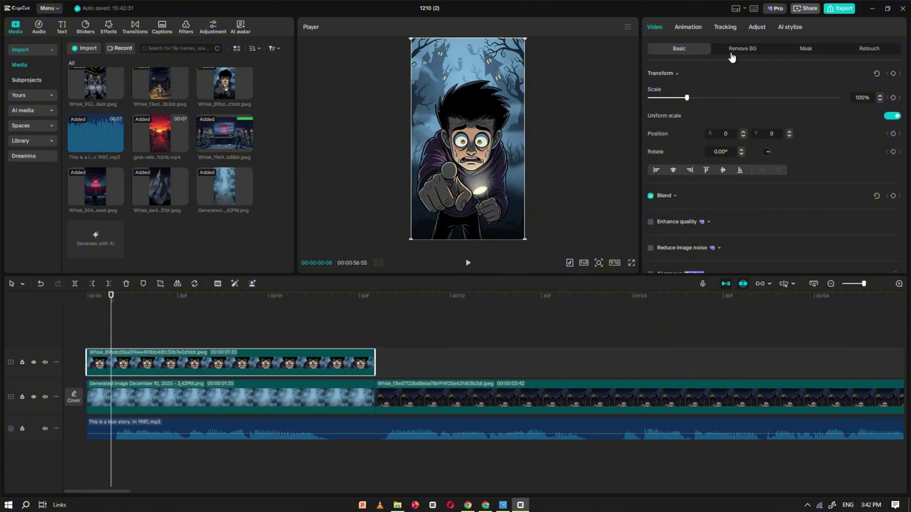
- Auto-remove the boy image's background and toggle the background track to check the cutout
click(731, 54)
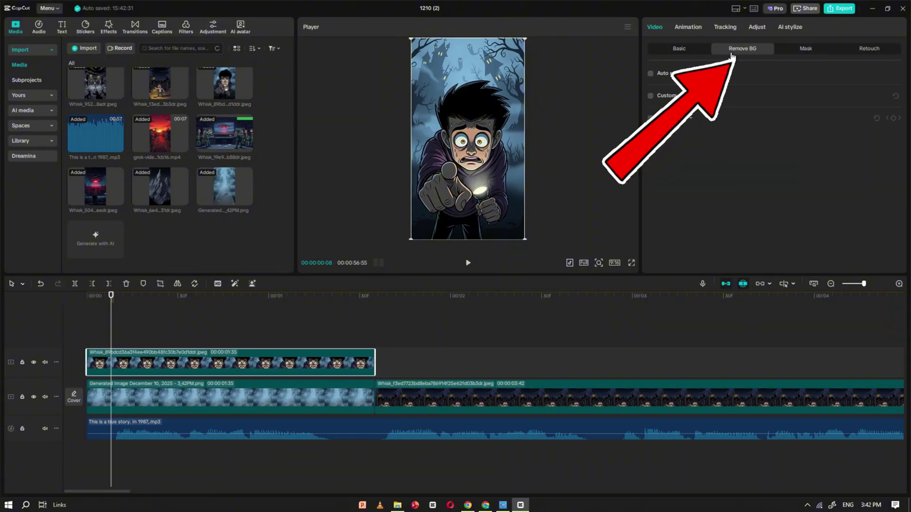
click(650, 74)
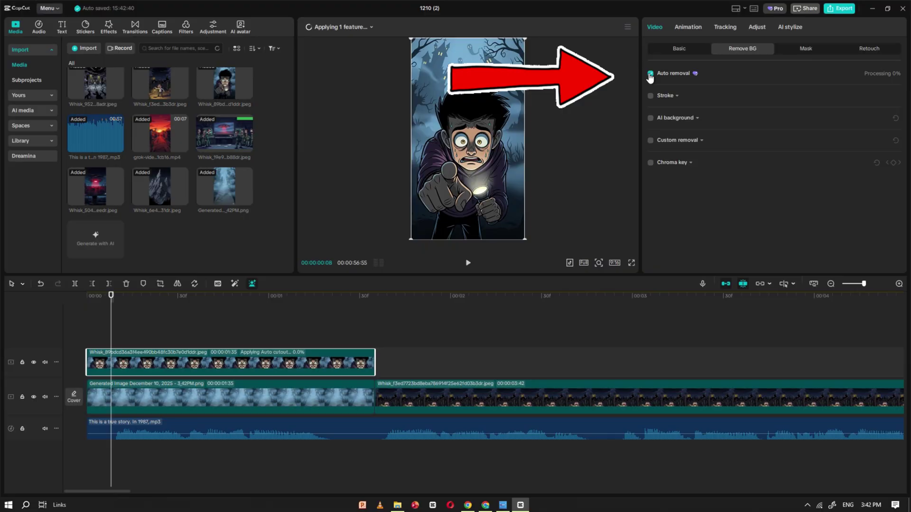
click(33, 397)
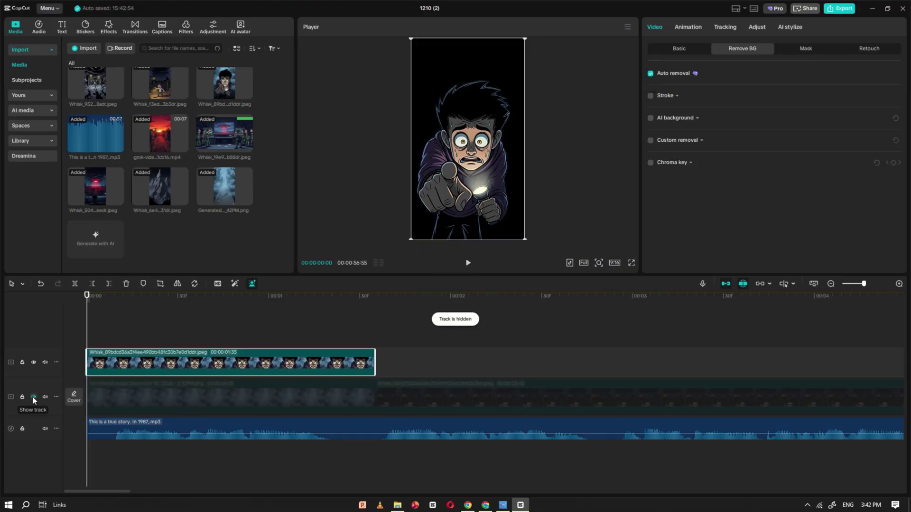
click(33, 397)
click(33, 397)
click(33, 397)
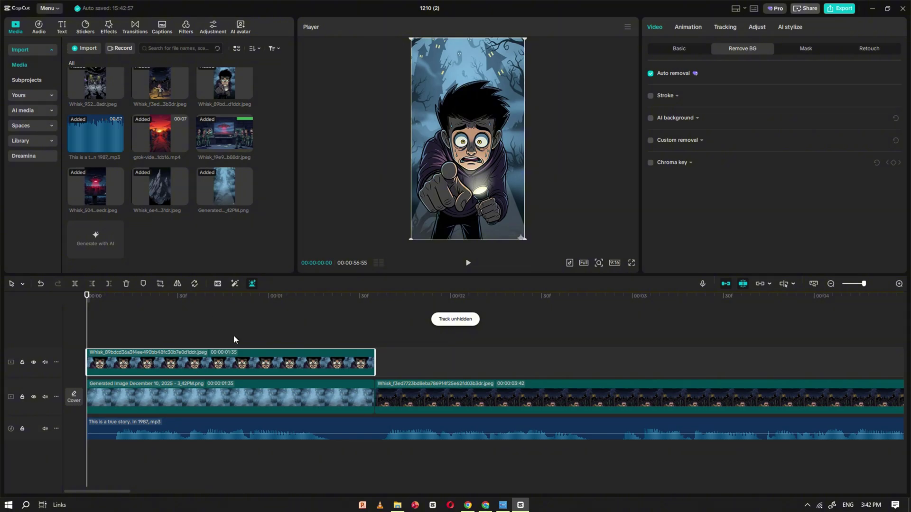
- Keyframe the boy below the frame at the start, rising to fill it by 00:00:01:17
drag(472, 105, 473, 265)
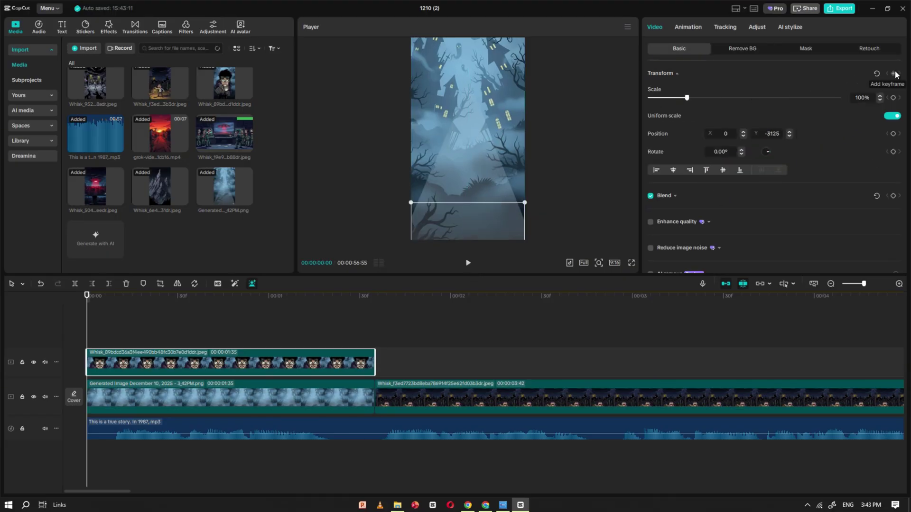
click(467, 264)
click(468, 264)
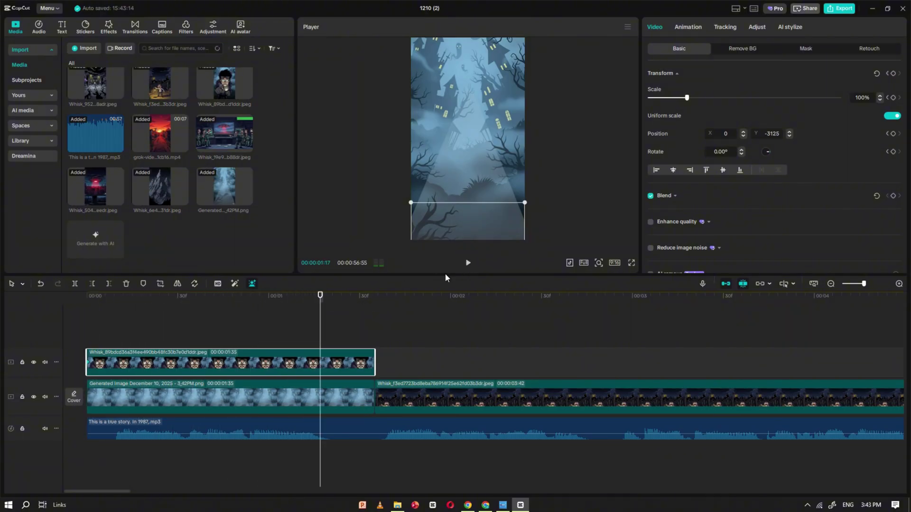
drag(453, 215, 456, 47)
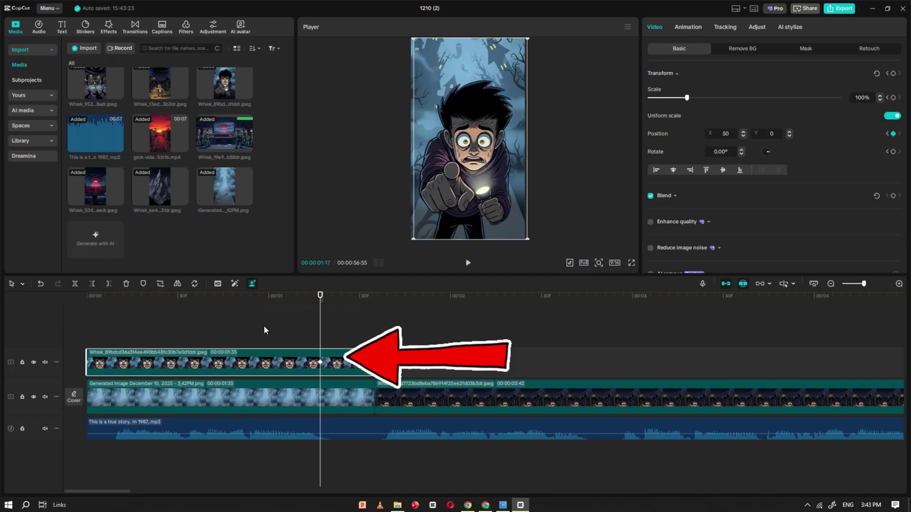
- Replay from the timeline start to watch the boy rise into place
click(104, 332)
click(83, 335)
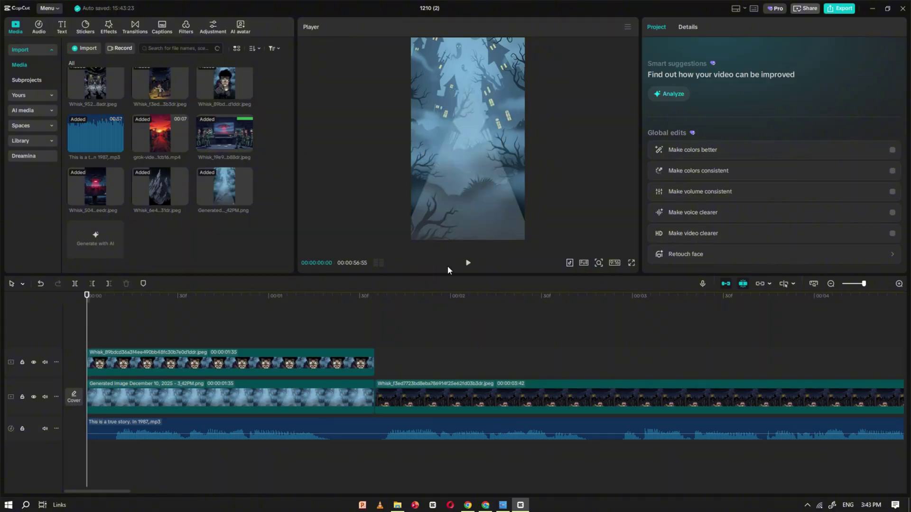
click(468, 264)
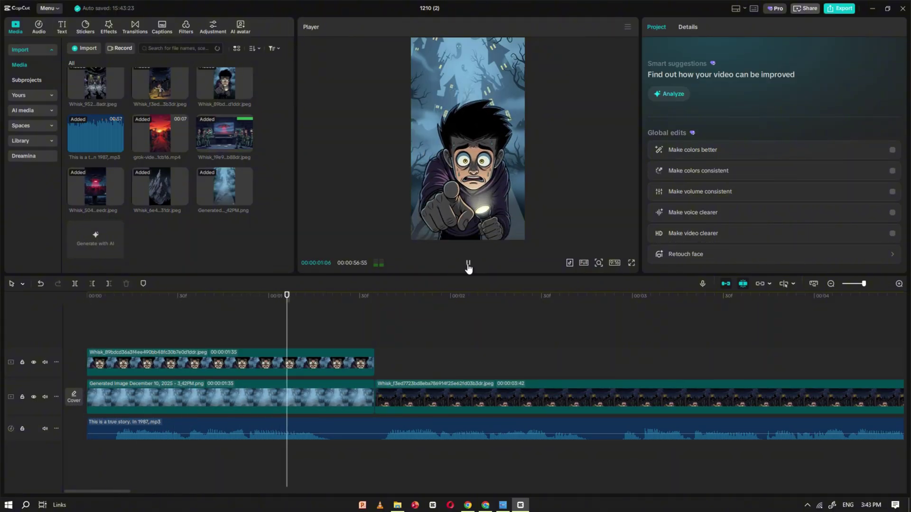
key(space)
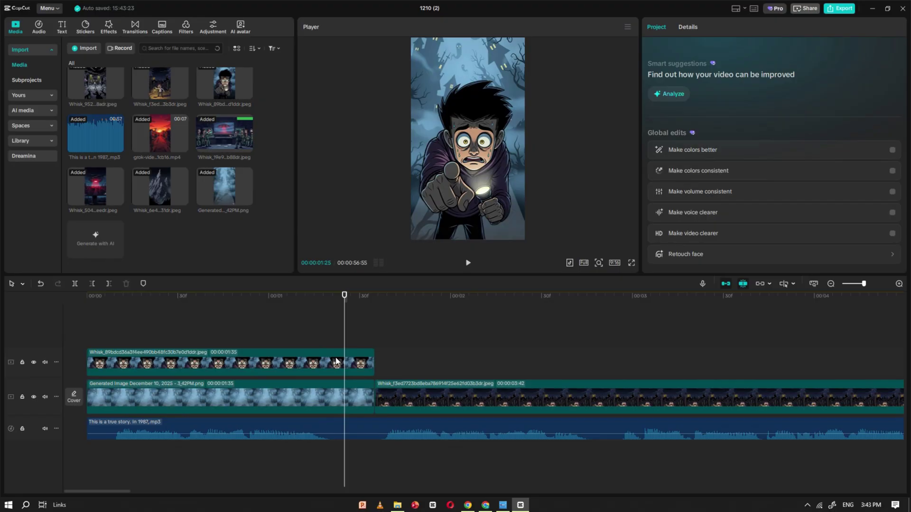
- Search the effects for 'shake' and apply Shake to the haunted-house background clip
click(153, 397)
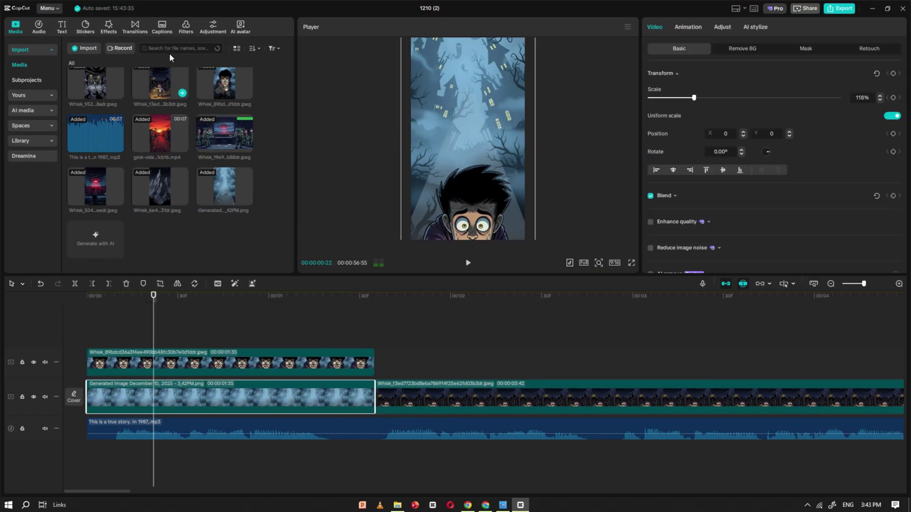
click(113, 26)
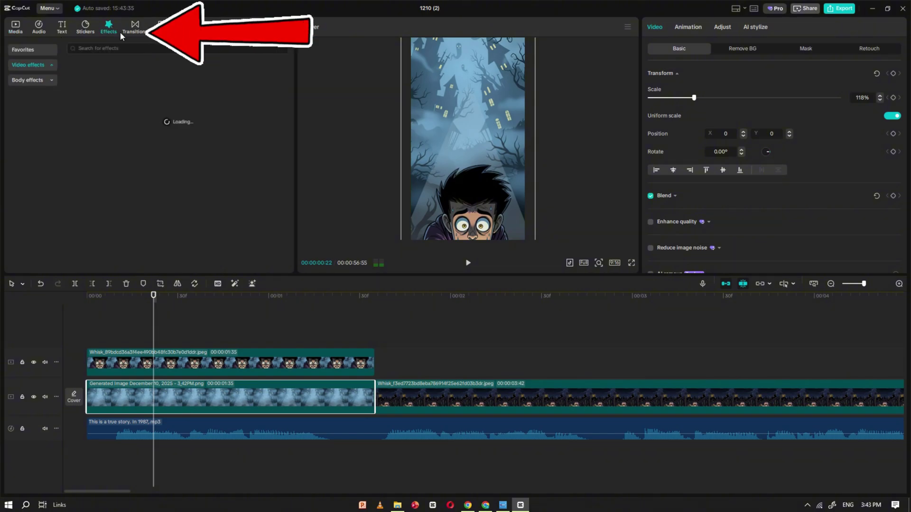
click(121, 50)
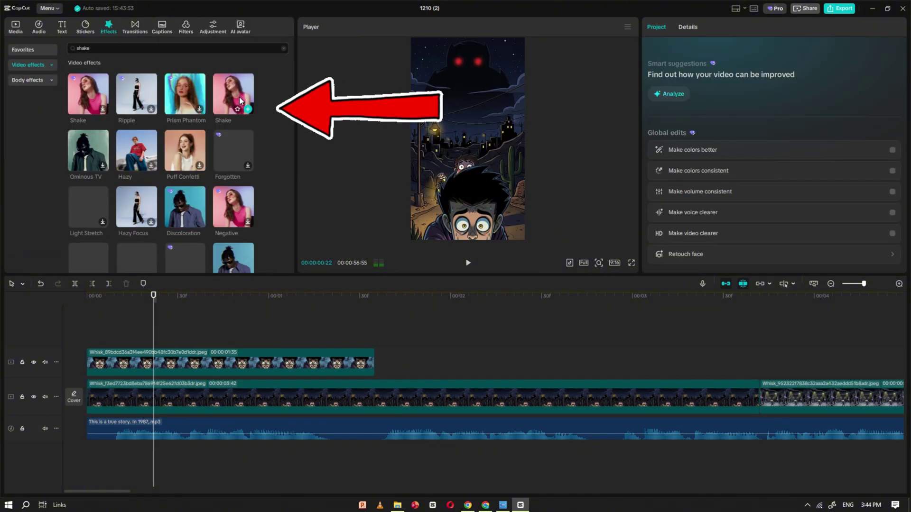
mouse_move(221, 93)
key(ctrl+z)
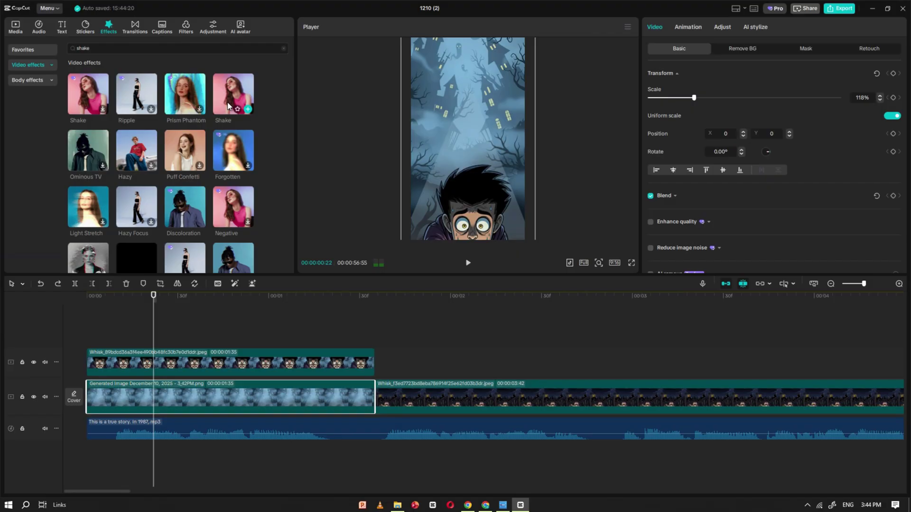
drag(221, 94, 177, 396)
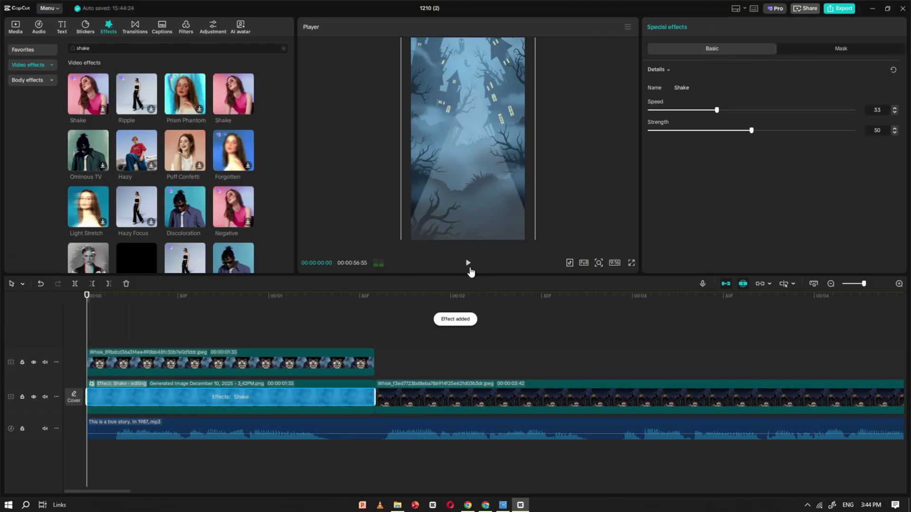
- Turn the Shake effect down to speed 1 and strength 3
click(308, 295)
drag(716, 110, 656, 110)
click(181, 334)
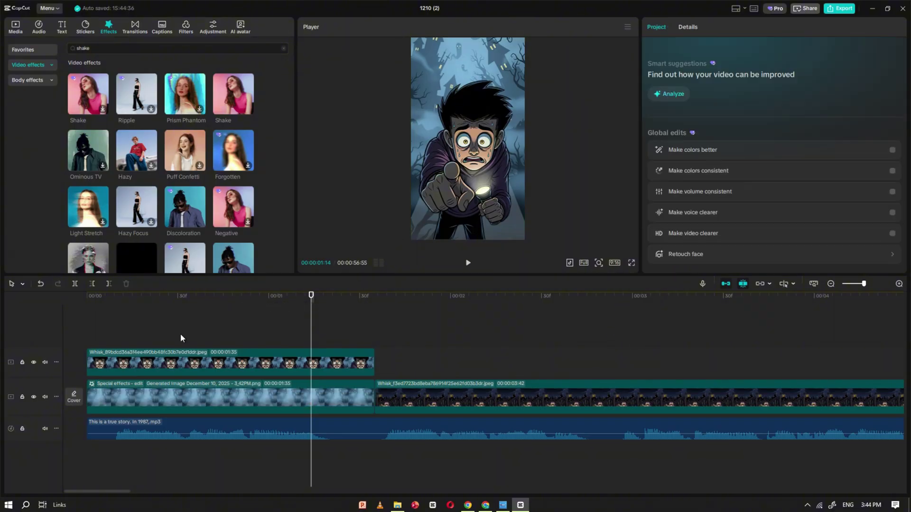
click(280, 396)
drag(660, 134, 656, 131)
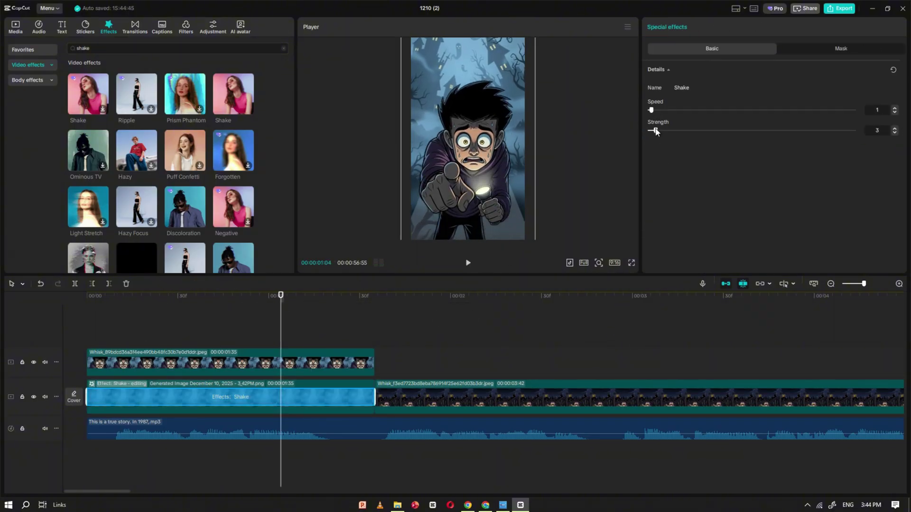
click(125, 338)
- Play back several moments, including from 1:28, to review the gentler shake
click(468, 263)
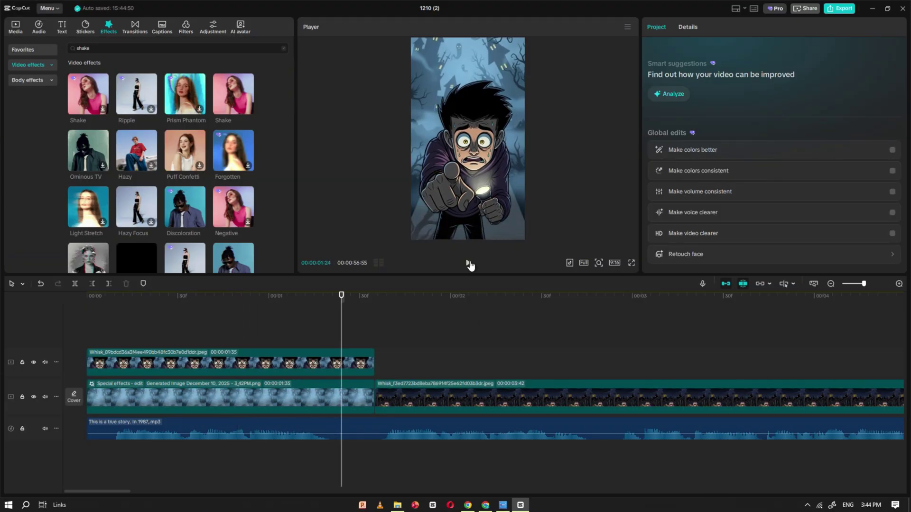
click(469, 263)
click(250, 325)
click(132, 344)
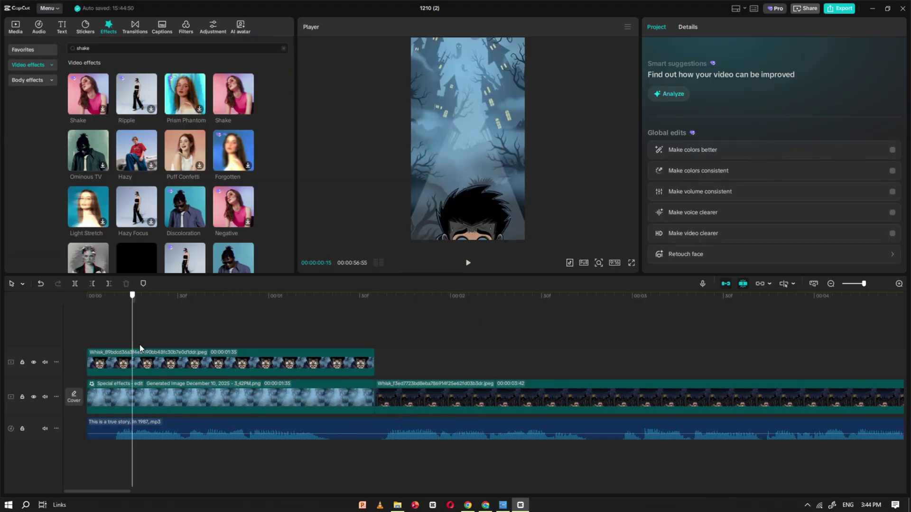
click(162, 340)
click(277, 328)
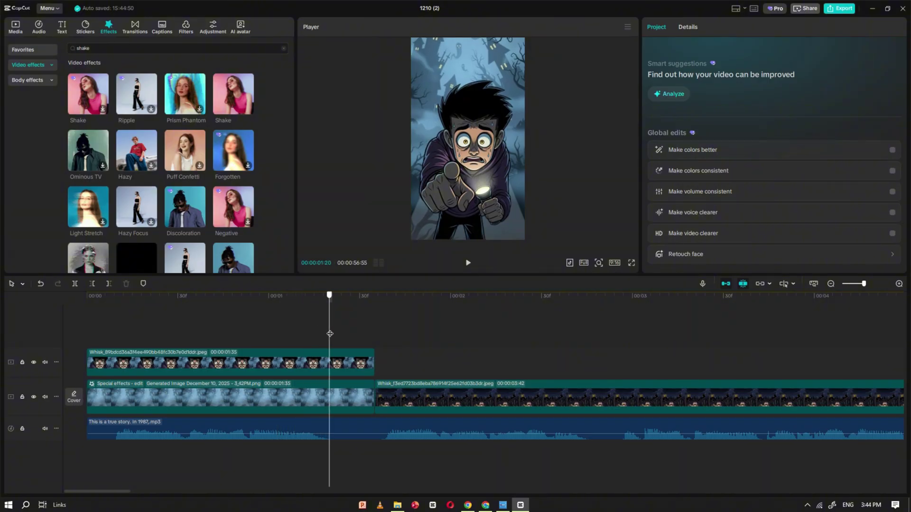
click(353, 322)
click(468, 263)
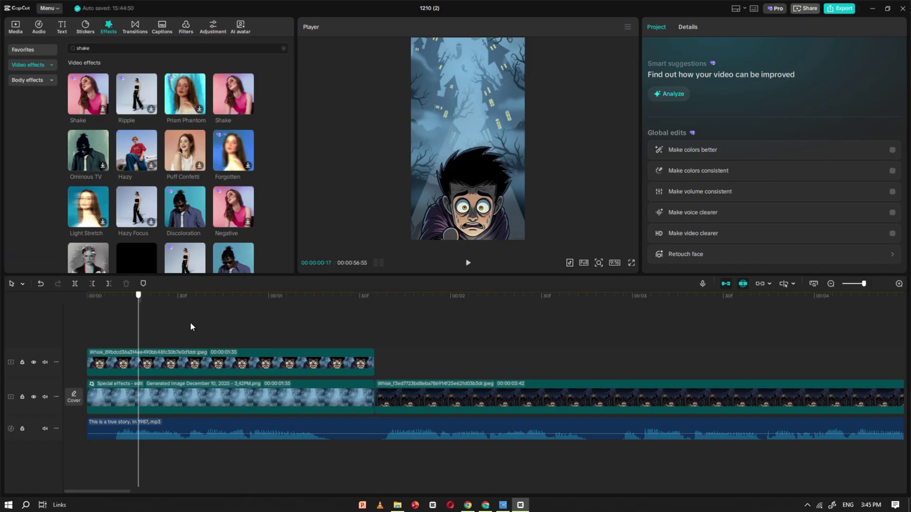
- Split the clip at the playhead and replace the new part with the night village image
key(space)
click(76, 285)
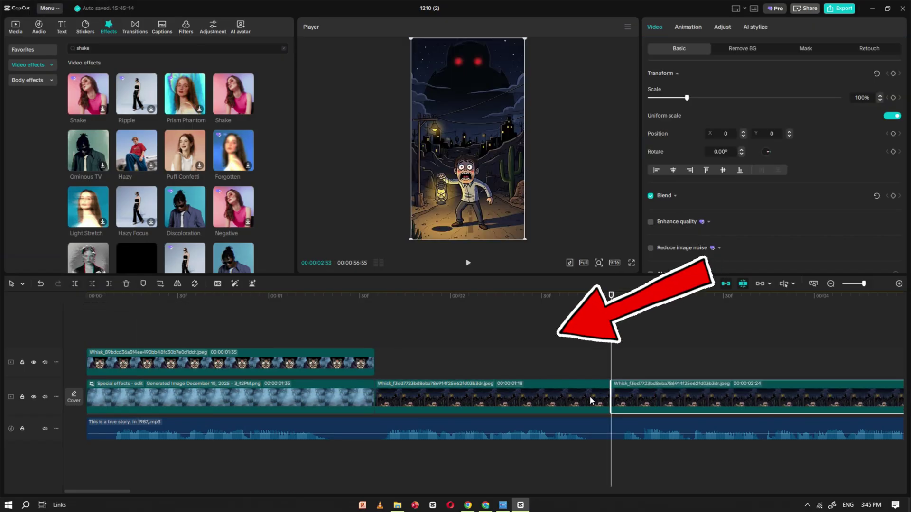
click(484, 354)
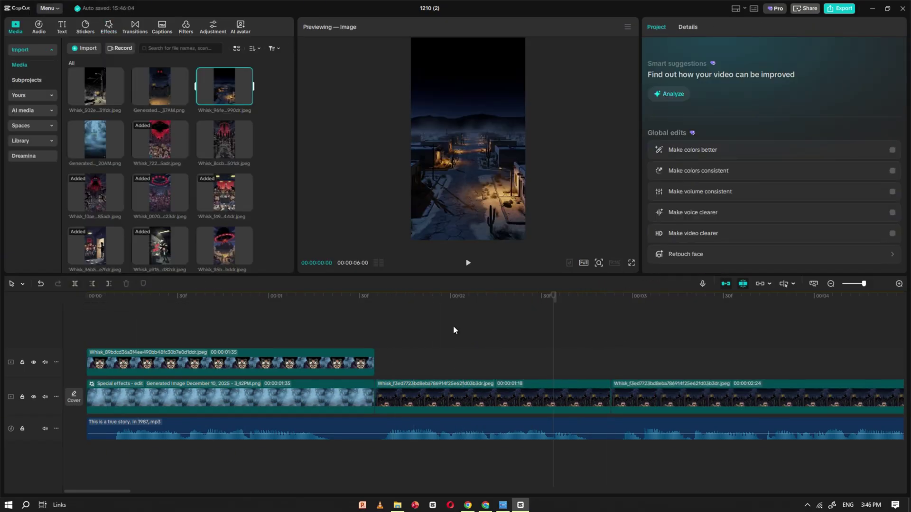
drag(238, 86, 456, 393)
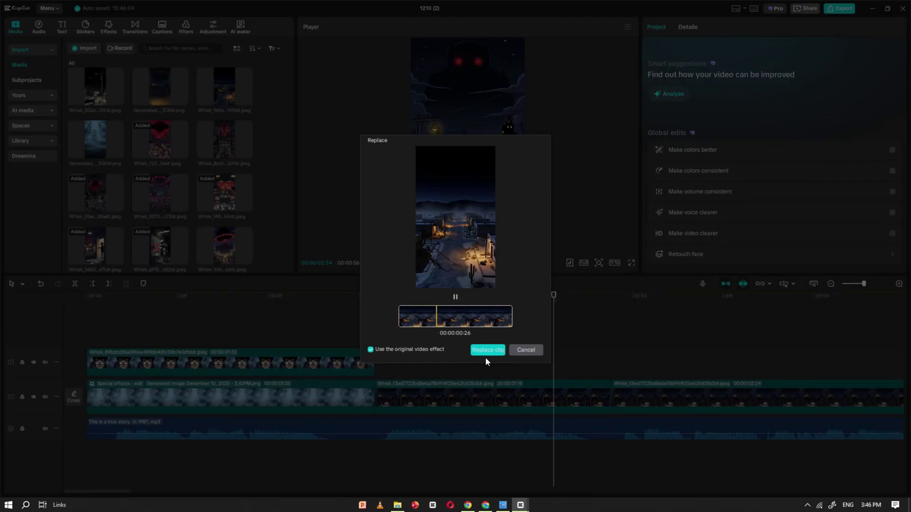
click(487, 349)
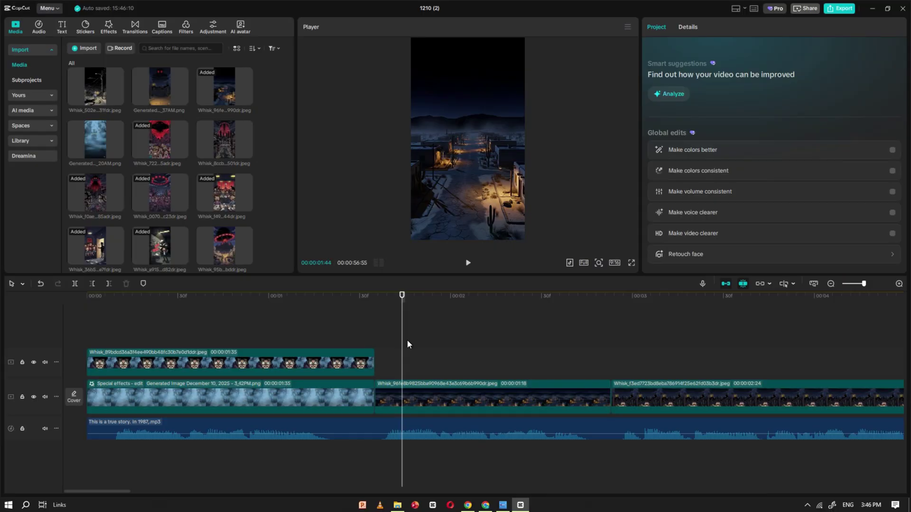
- Copy the shaking background clip's attributes and paste its Shake effect onto the village clip
click(458, 346)
click(348, 394)
right_click(351, 394)
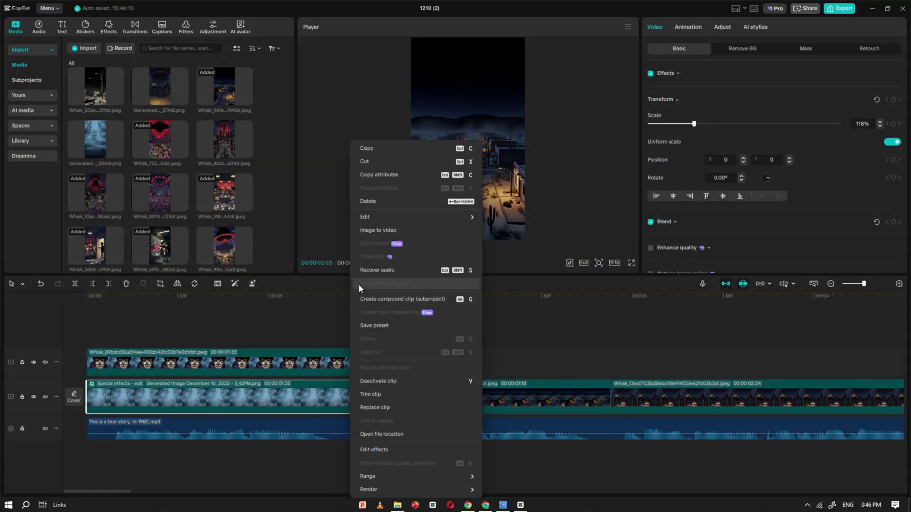
click(386, 175)
right_click(448, 391)
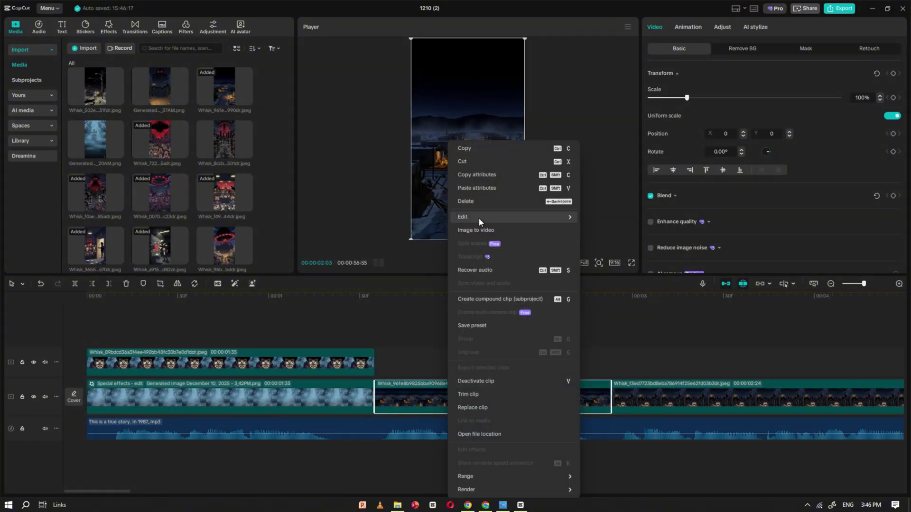
click(484, 188)
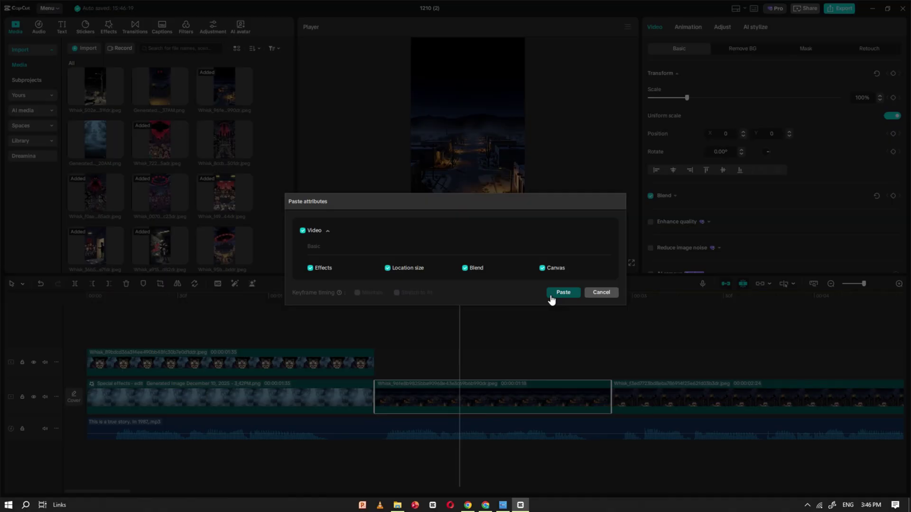
click(563, 292)
- Play back the village clip, stop at 00:00:03:12 and select the clip there
click(408, 344)
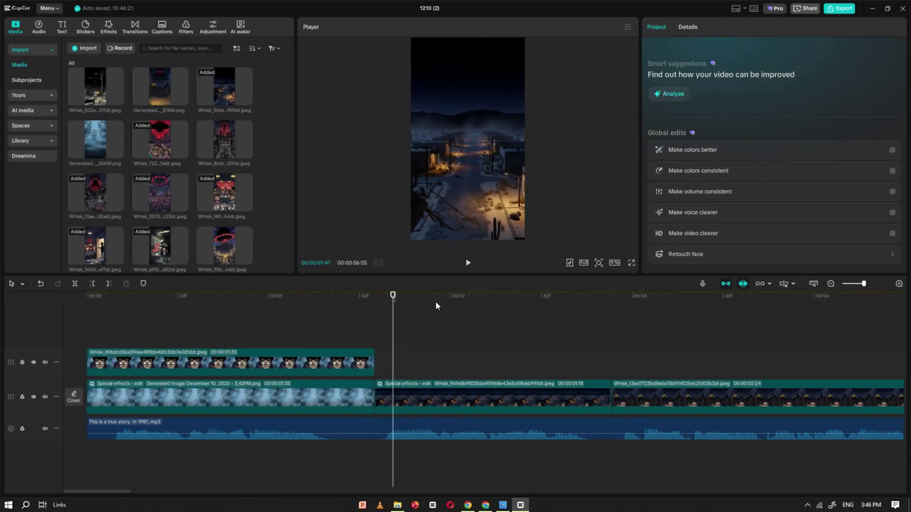
click(468, 264)
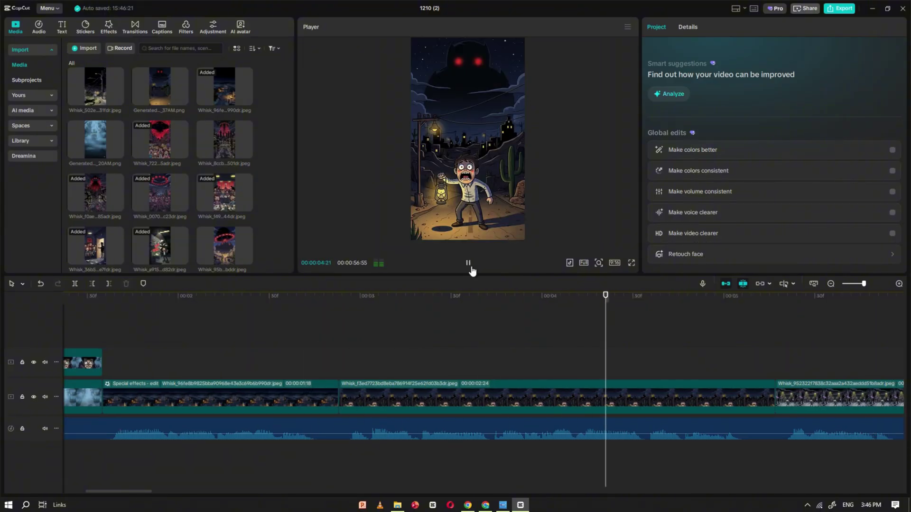
click(398, 350)
click(475, 201)
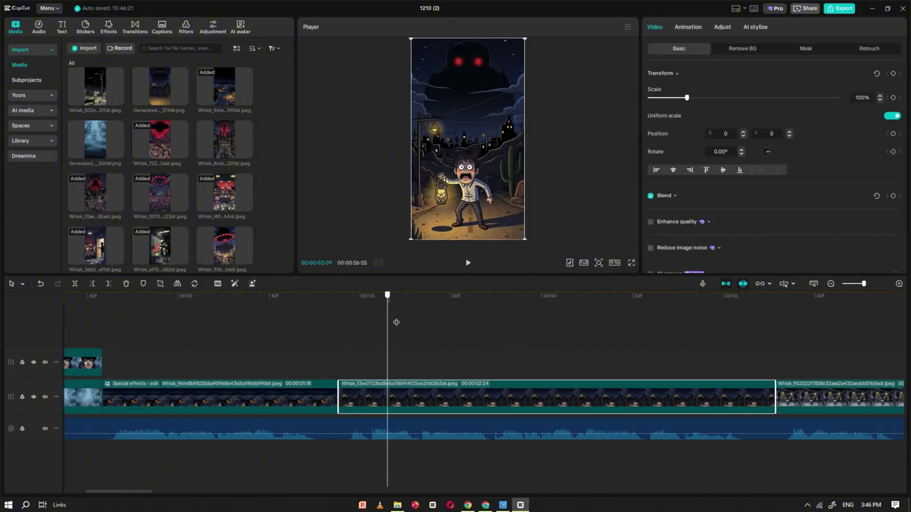
- In Google AI Studio, paste the scene frame and rerun 'remove the character from the image'
click(485, 505)
key(ctrl+v)
triple_click(272, 115)
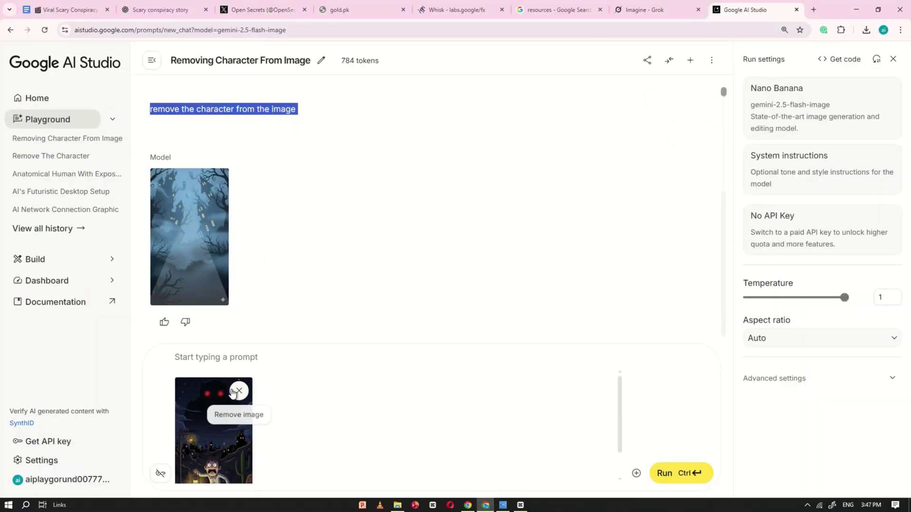
key(ctrl+c)
click(332, 360)
key(ctrl+v)
click(674, 473)
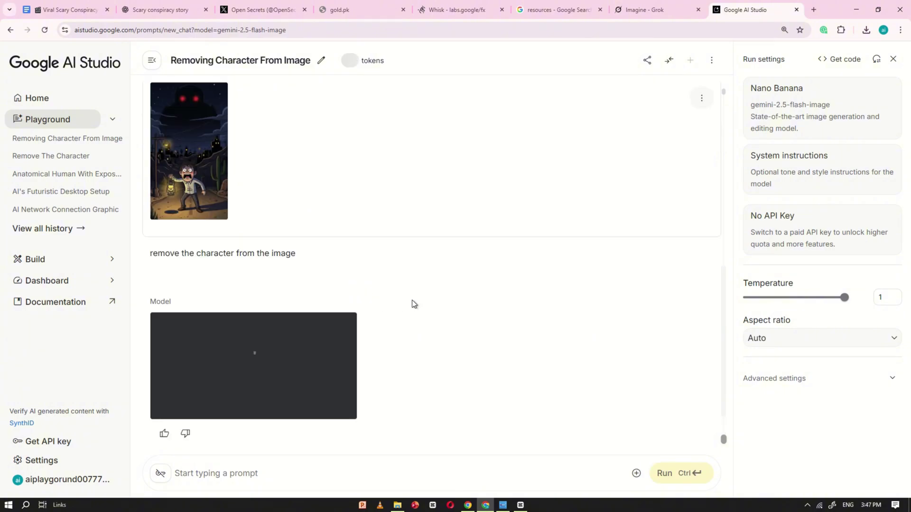
- Back in CapCut, start importing the newly generated character-free background image
click(214, 408)
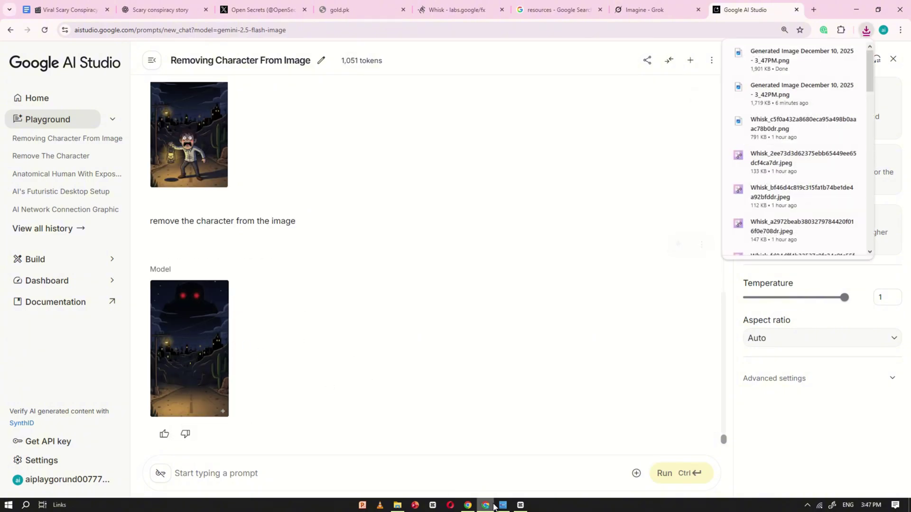
click(521, 504)
click(84, 47)
- Place the character-free background on the timeline and cut out the character with custom background removal
double_click(352, 133)
drag(95, 239, 374, 352)
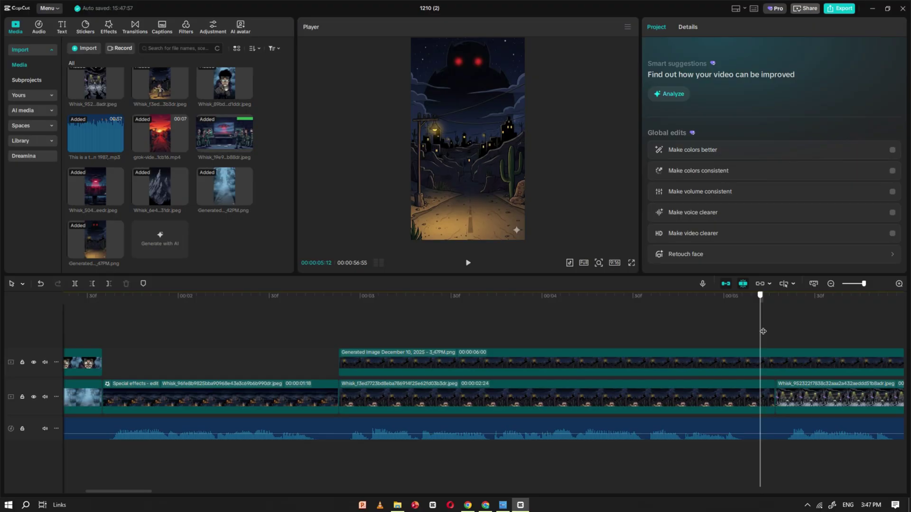
click(370, 352)
click(469, 296)
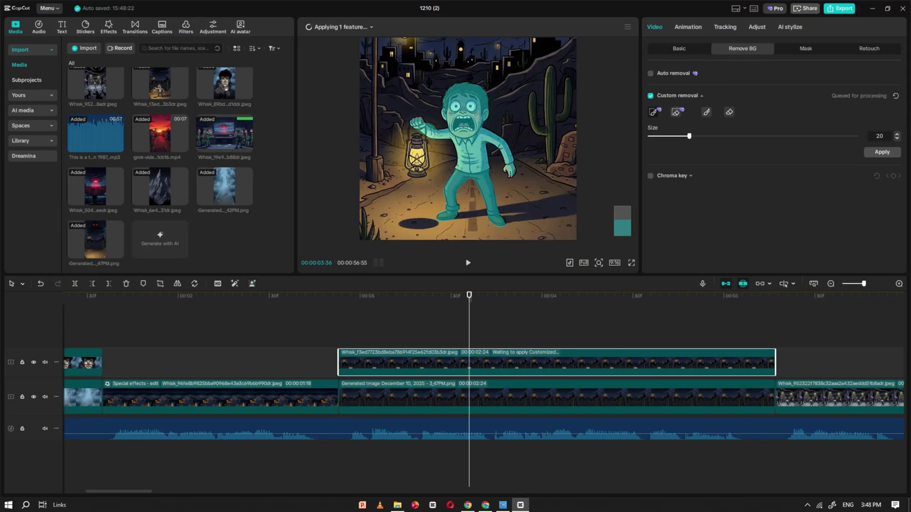
click(882, 152)
- Shrink the cut-out character to 61% scale and lower it to Position Y -297
click(338, 295)
click(467, 180)
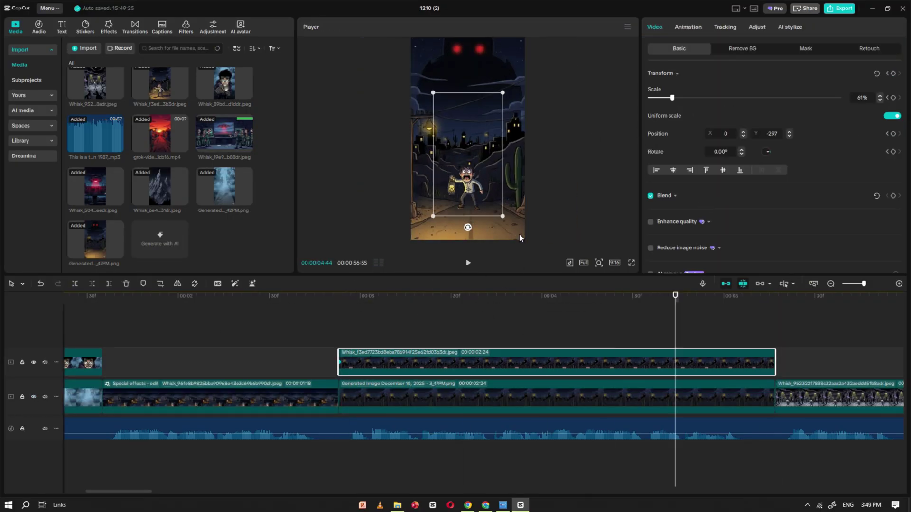
click(705, 323)
- Import a new image with Ctrl+I and drag it onto a timeline clip to replace it
scroll(505, 321, down, 2)
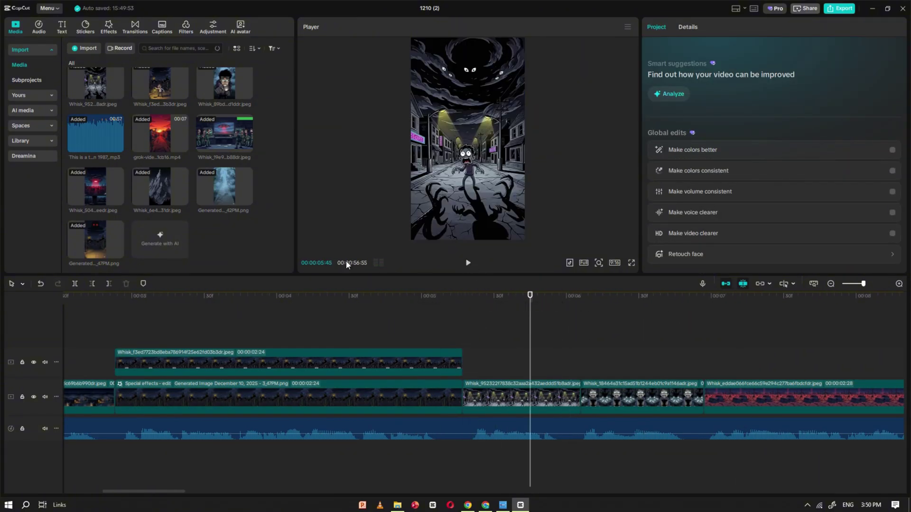
key(ctrl+i)
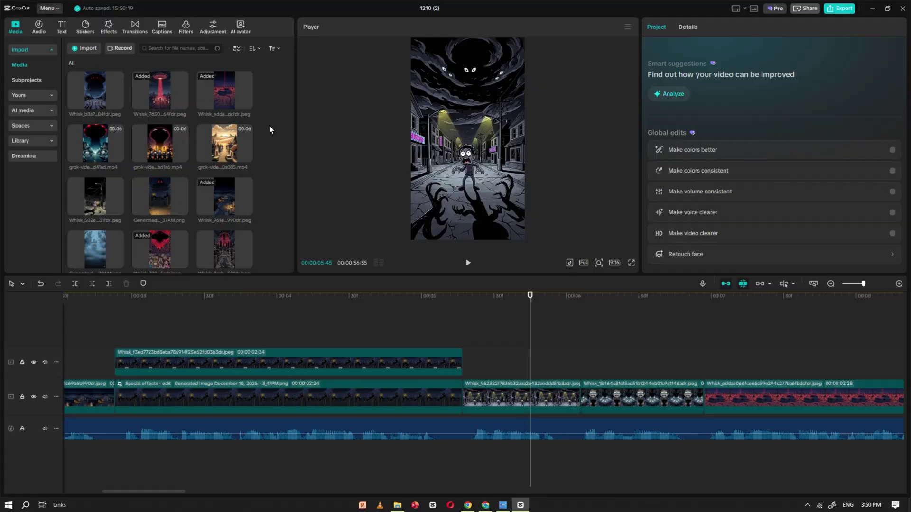
drag(81, 212, 522, 398)
- Confirm the clip replacement and play back the zooming scene to check its motion
click(488, 350)
right_click(515, 398)
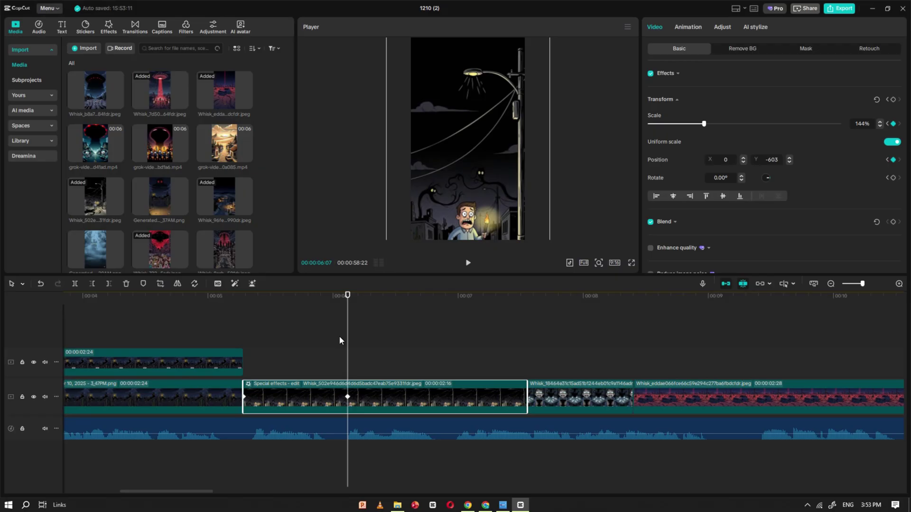
click(468, 263)
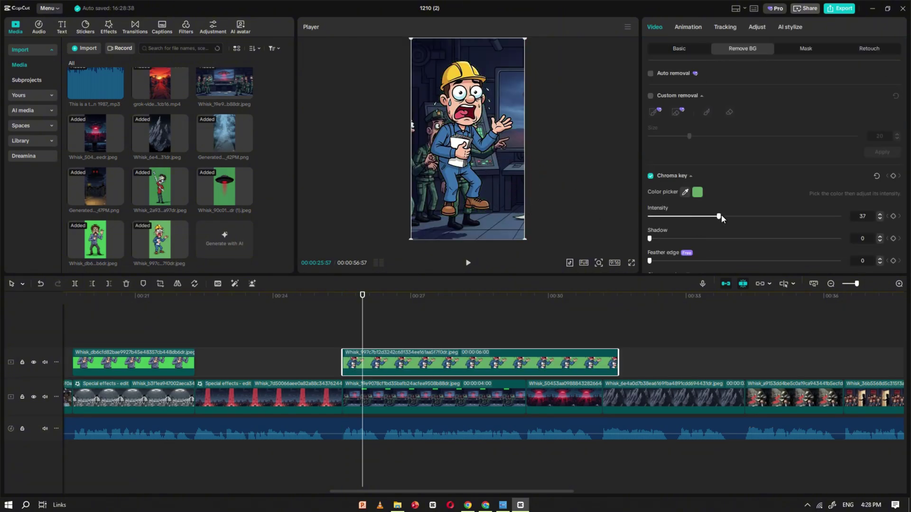
click(462, 340)
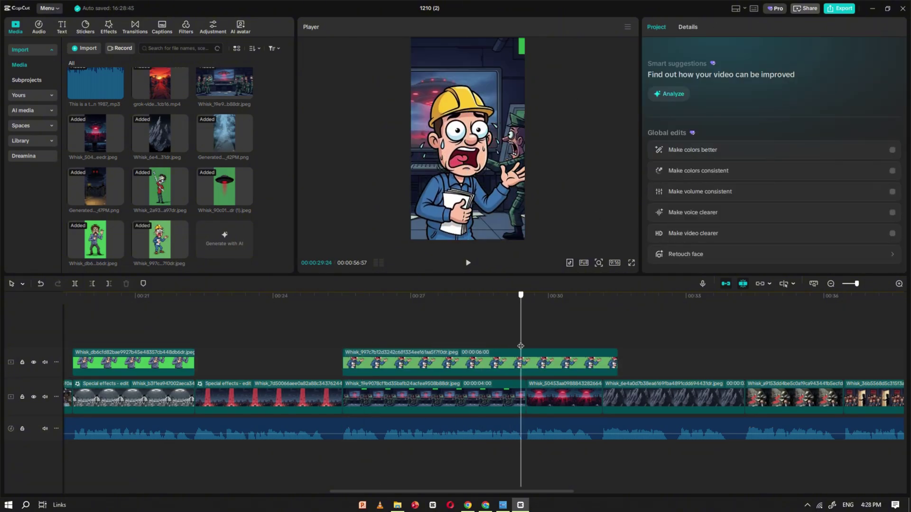
- Review the green-screen overlay character clip and paste the copied attributes onto it
click(521, 346)
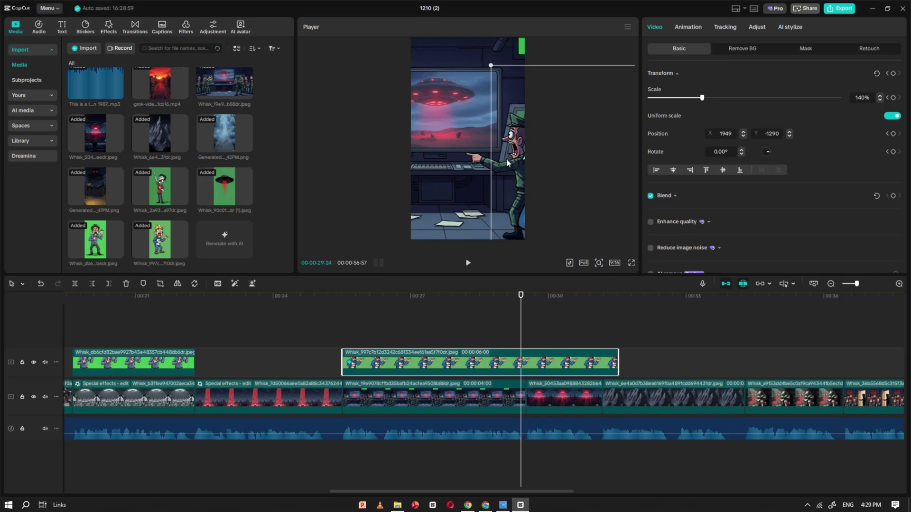
click(412, 332)
click(467, 263)
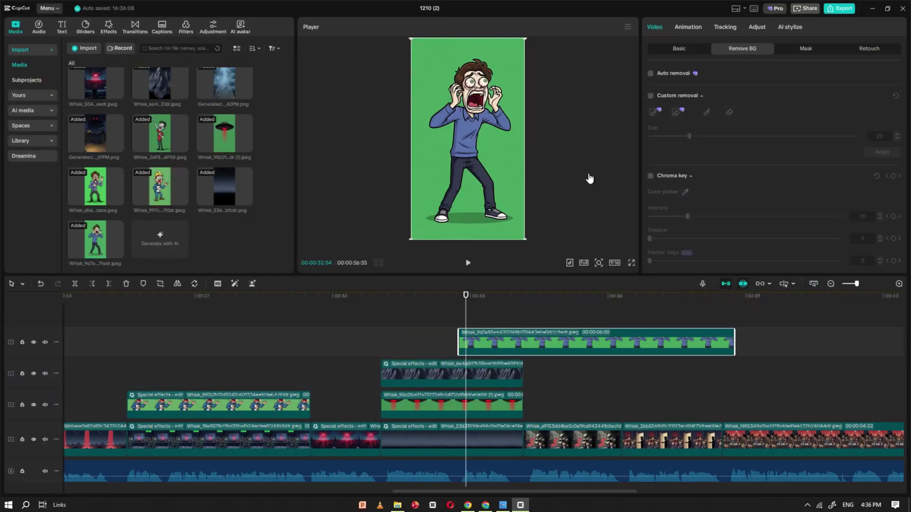
click(452, 306)
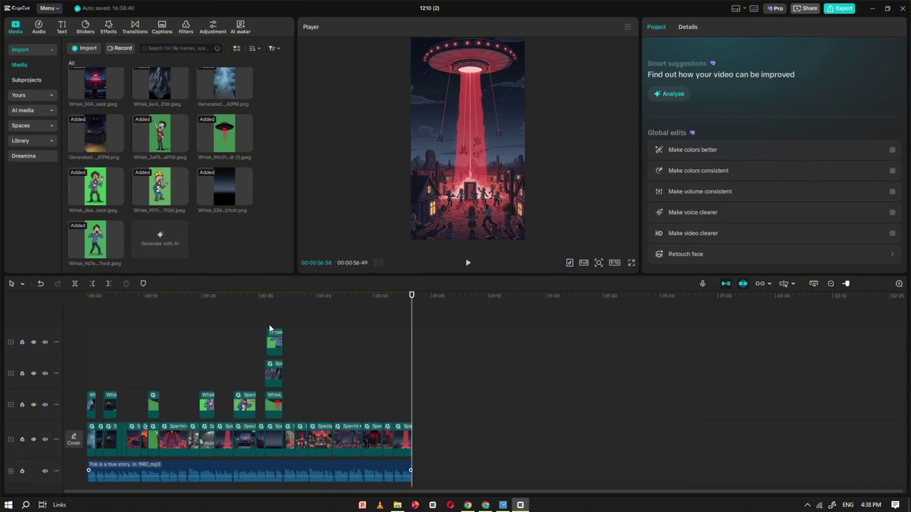
- Import 'The Von Trapp Family Choir - Alge.mp3' and place it on a new audio track at 00:00
drag(239, 309, 51, 352)
scroll(190, 356, down, 1)
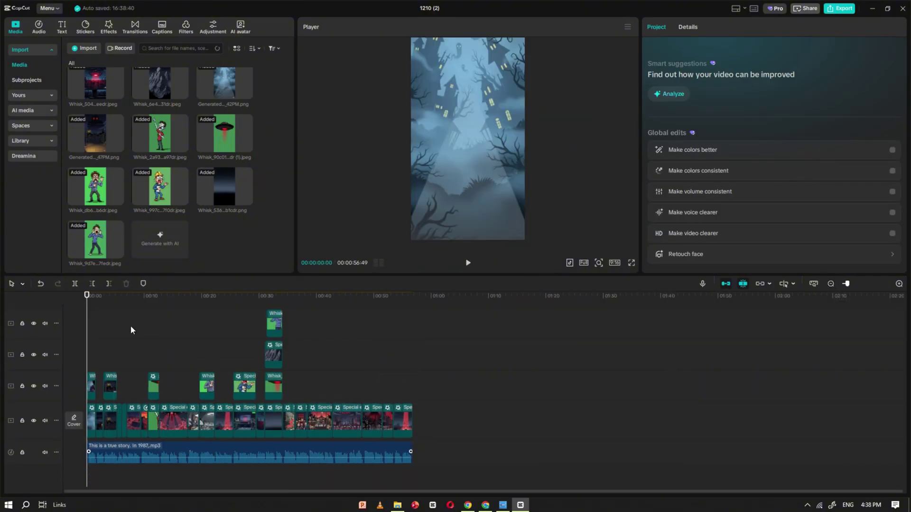
click(78, 52)
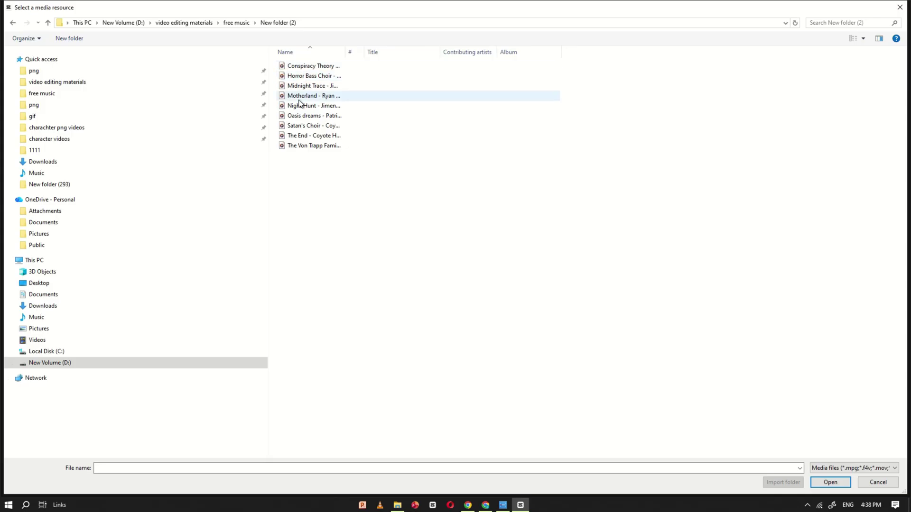
double_click(305, 148)
drag(160, 224, 144, 420)
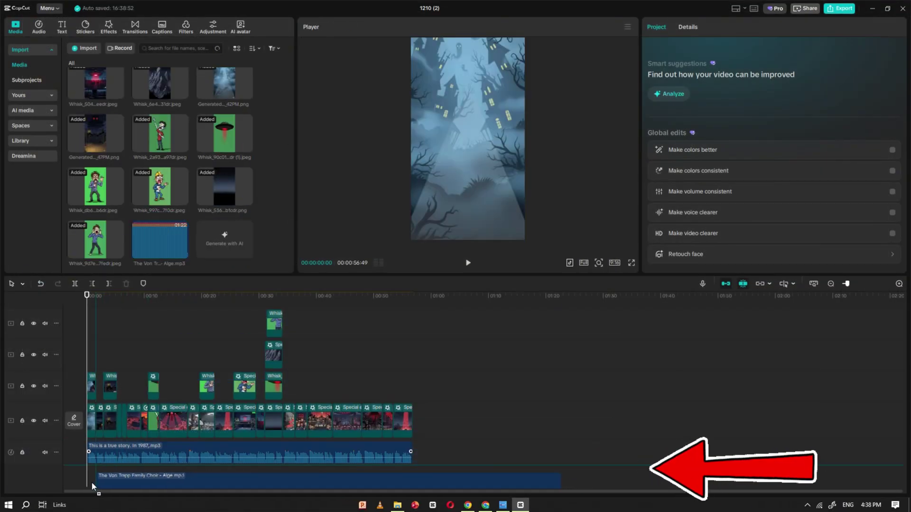
drag(84, 478, 85, 479)
click(188, 332)
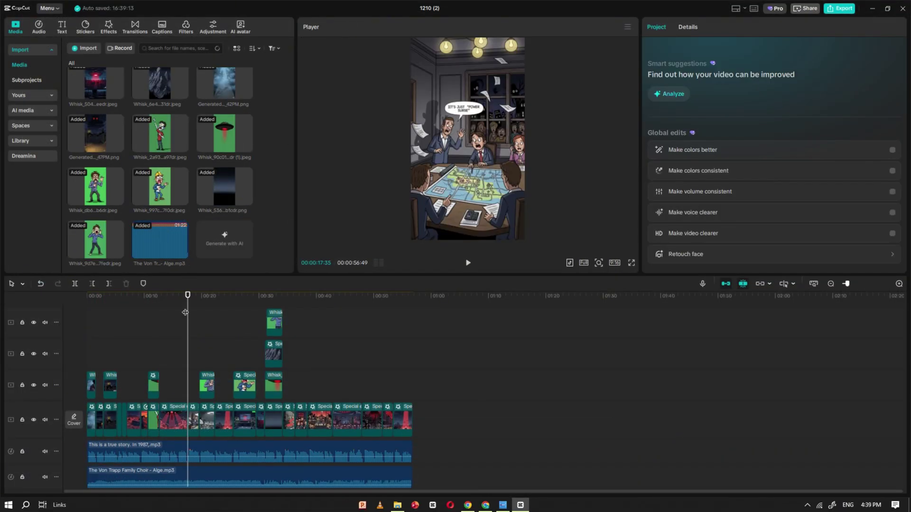
- Generate Glow-template captions from the narration, then open the Filters list
click(160, 29)
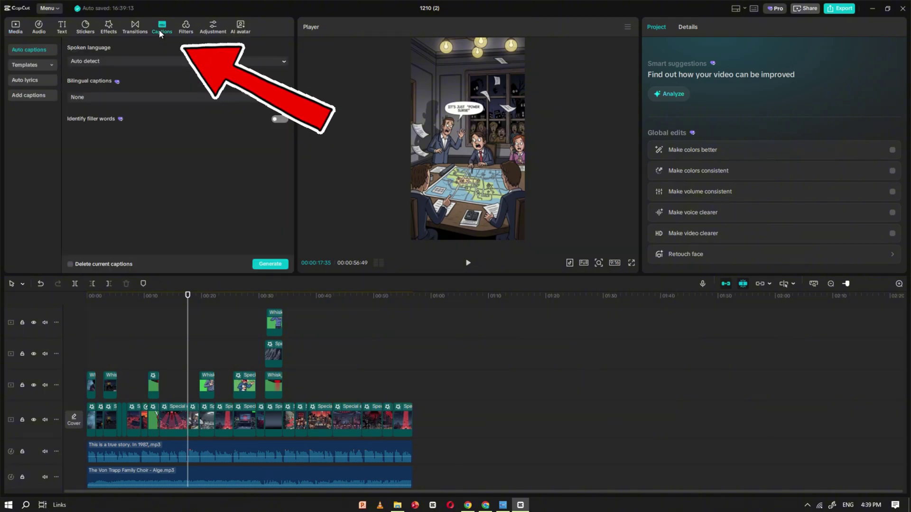
click(31, 77)
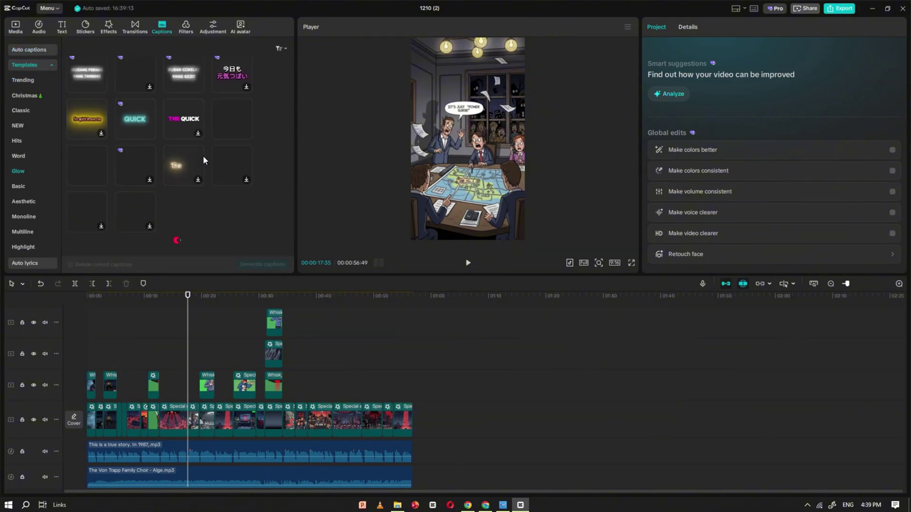
click(216, 207)
scroll(146, 198, down, 2)
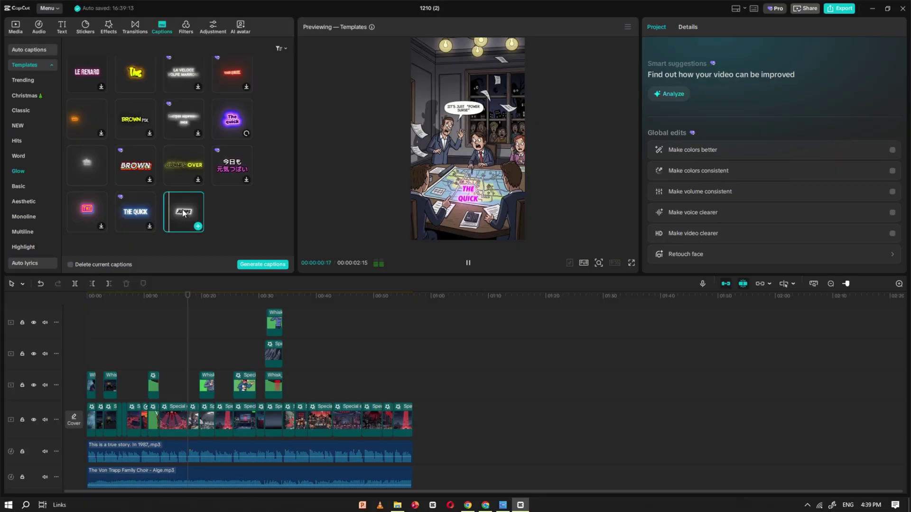
click(252, 265)
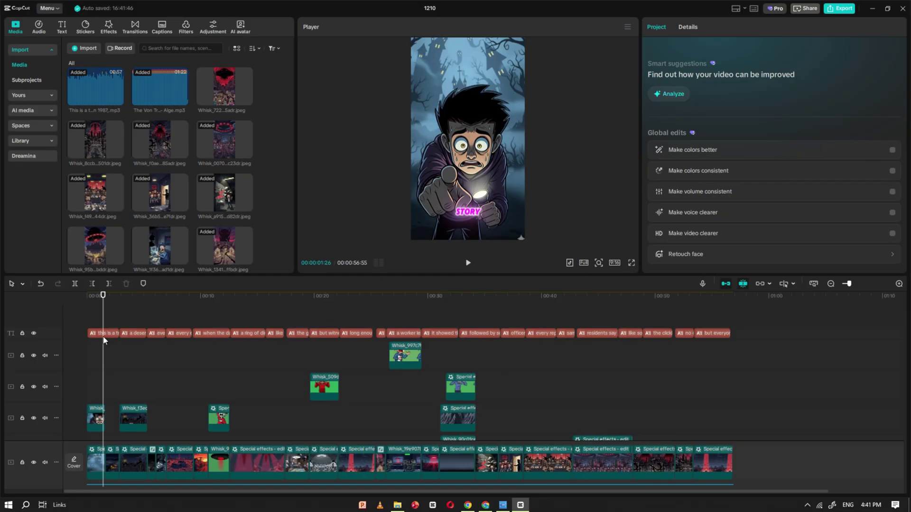
click(467, 217)
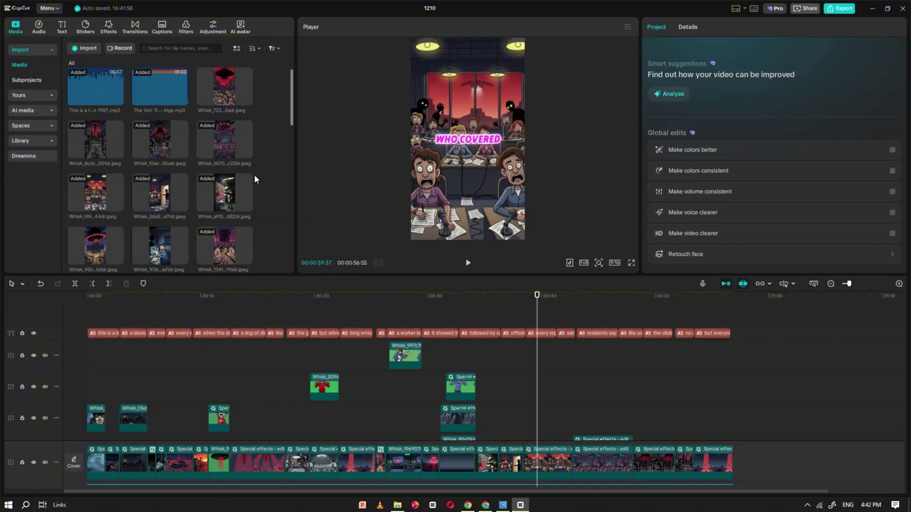
click(185, 27)
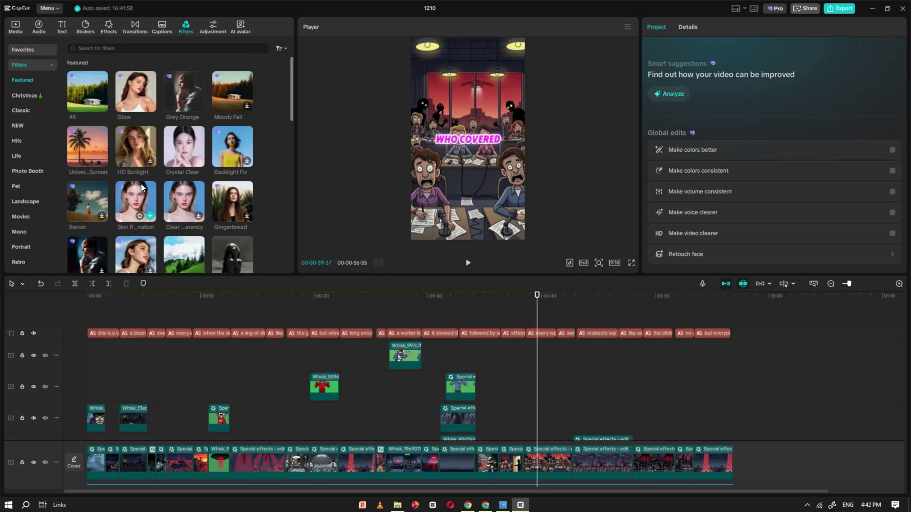
- Lay the 4K filter across the whole video and preview around 52 seconds in
drag(94, 86, 728, 348)
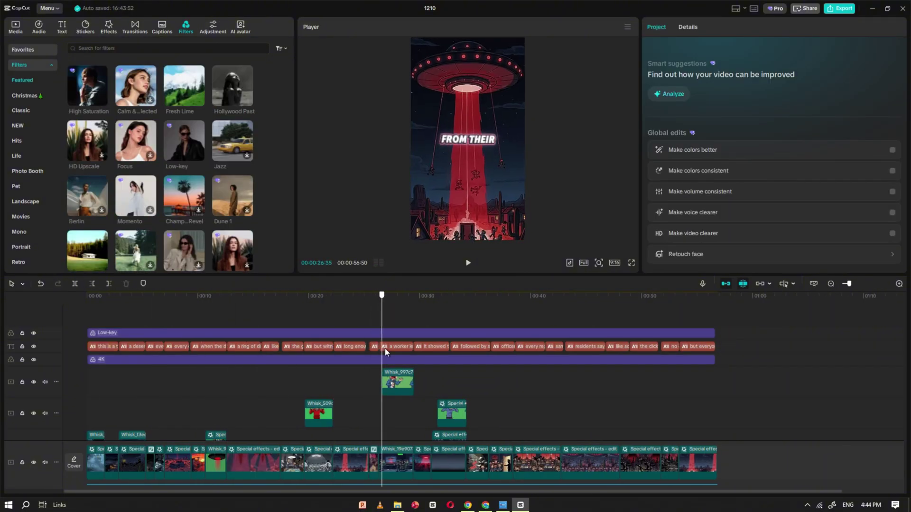
drag(492, 348, 687, 356)
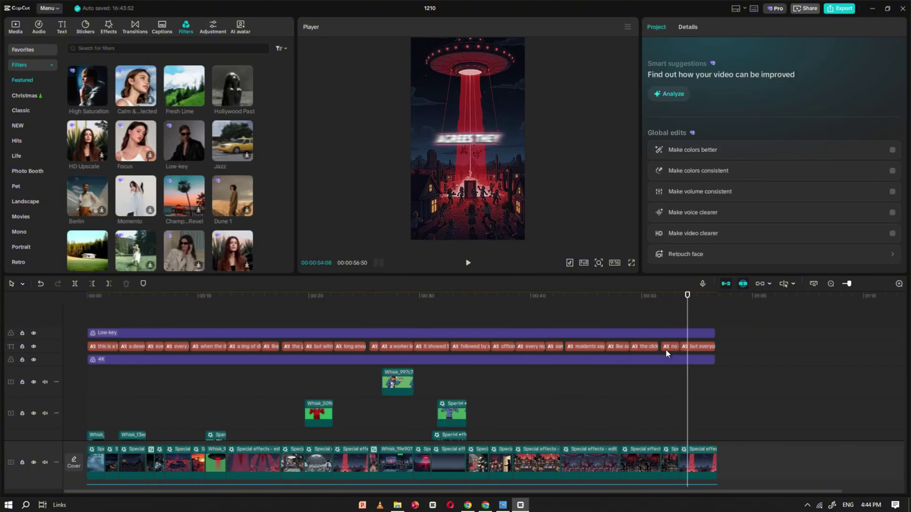
- Open the Export dialog to output the short as a 4K, 60 fps mp4
click(839, 8)
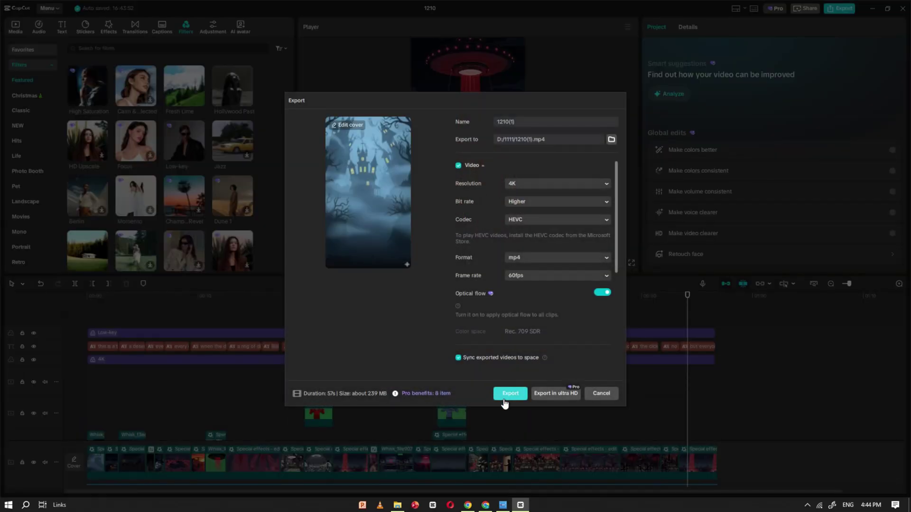